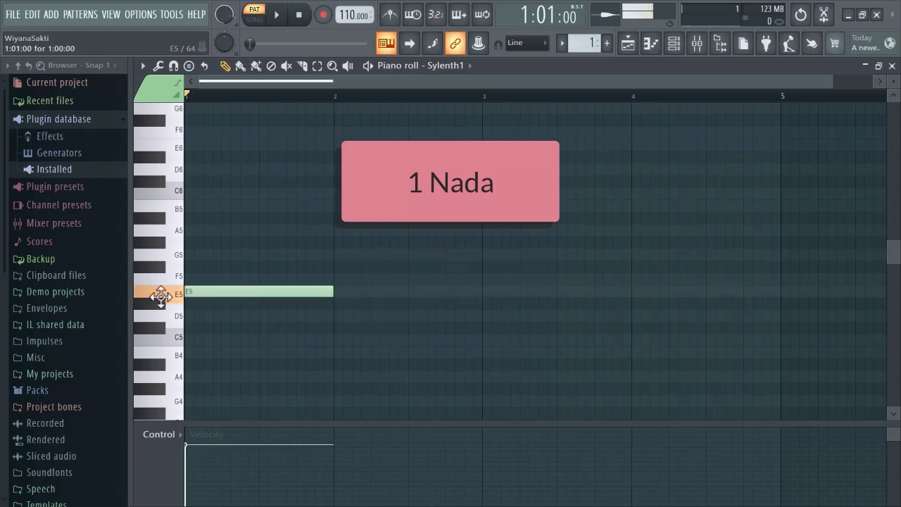
Complete the melody with a one-bar C#5 note in bar 2 and one-bar G#4 notes in bars 3 and 4.
{"action": "left_click", "coordinate": [487, 389]}
{"action": "left_click", "coordinate": [638, 390]}
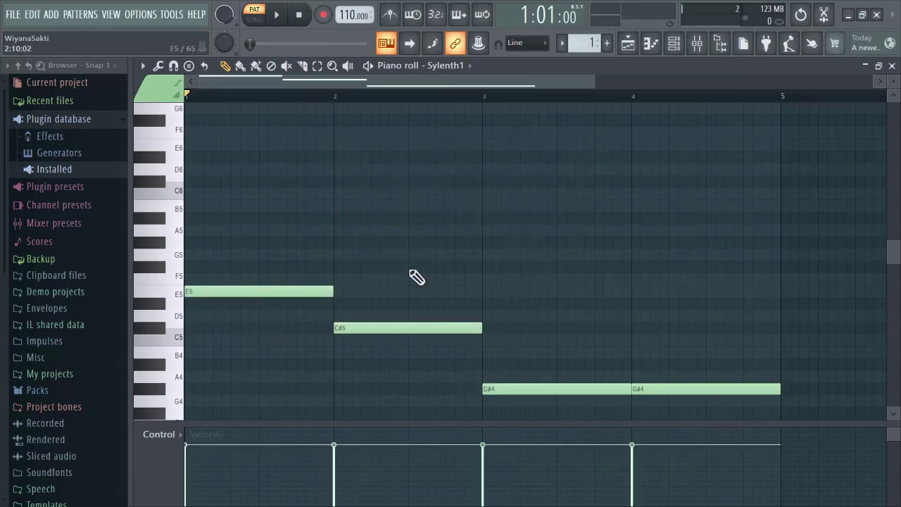
Open the Arpeggiate tool on the melody notes and move its dialog clear of the first bars.
{"action": "left_click", "coordinate": [159, 66]}
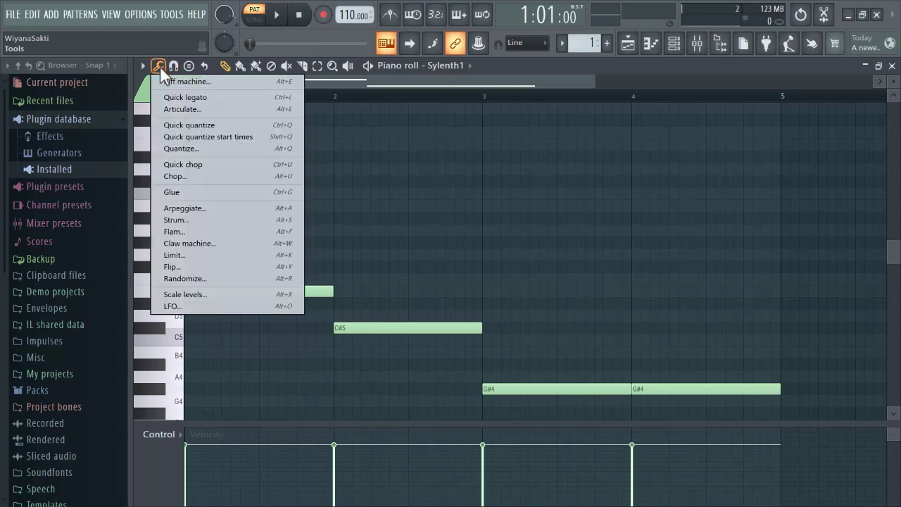
{"action": "left_click", "coordinate": [201, 208]}
{"action": "left_click_drag", "start_coordinate": [468, 154], "coordinate": [719, 141]}
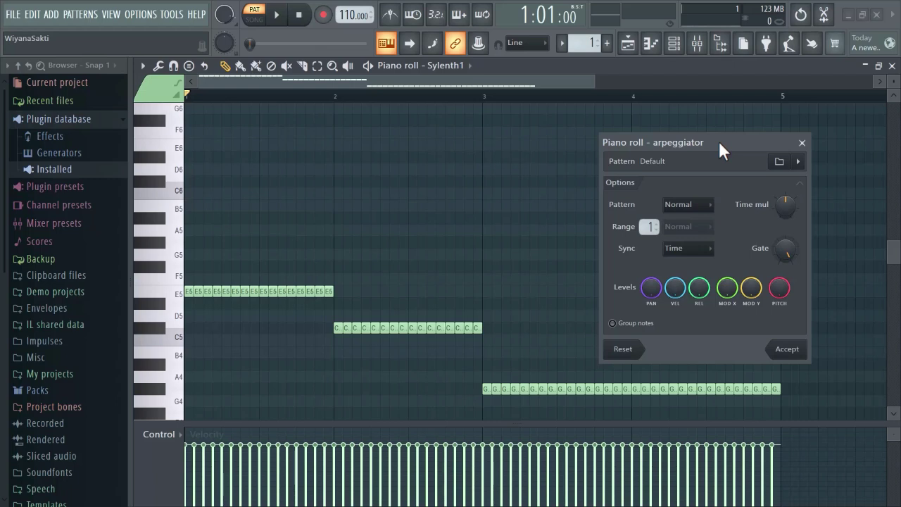
{"action": "key", "text": "alt+a"}
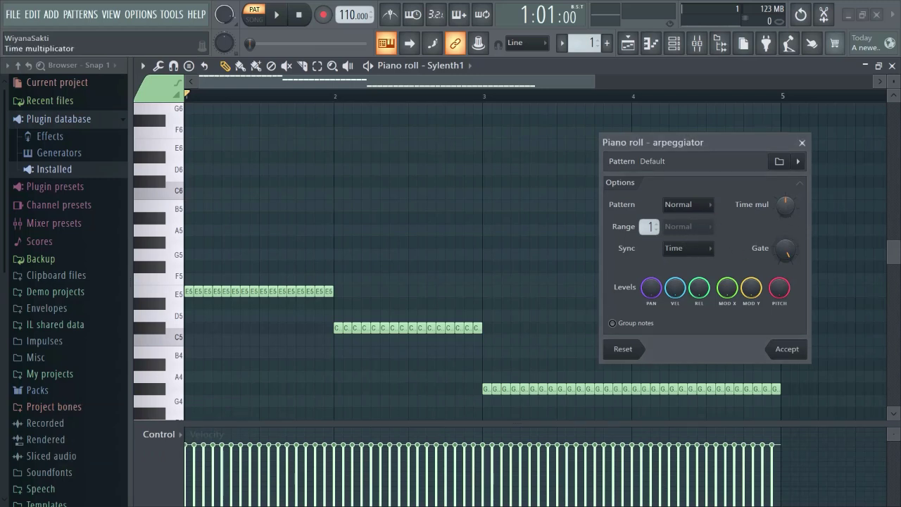
Play the pattern while raising the arpeggiator's time multiplier so each bar holds eight repeated notes, and stop playback.
{"action": "key", "text": "space"}
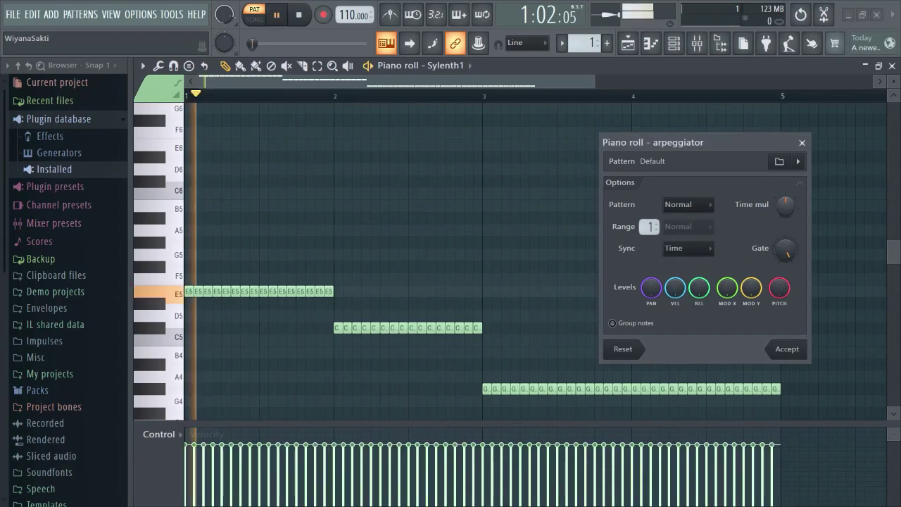
{"action": "mouse_move", "coordinate": [790, 207]}
{"action": "left_mouse_down"}
{"action": "mouse_move", "coordinate": [790, 226]}
{"action": "mouse_move", "coordinate": [793, 210]}
{"action": "left_mouse_up"}
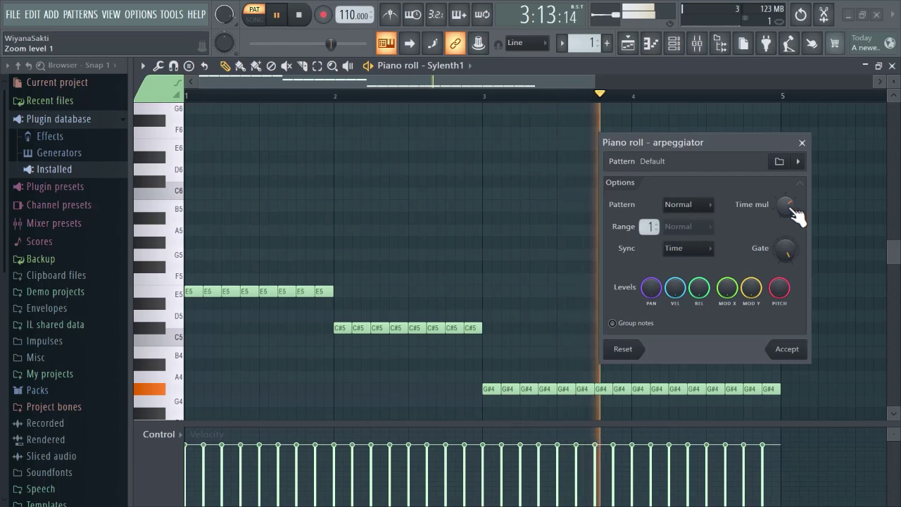
{"action": "key", "text": "space"}
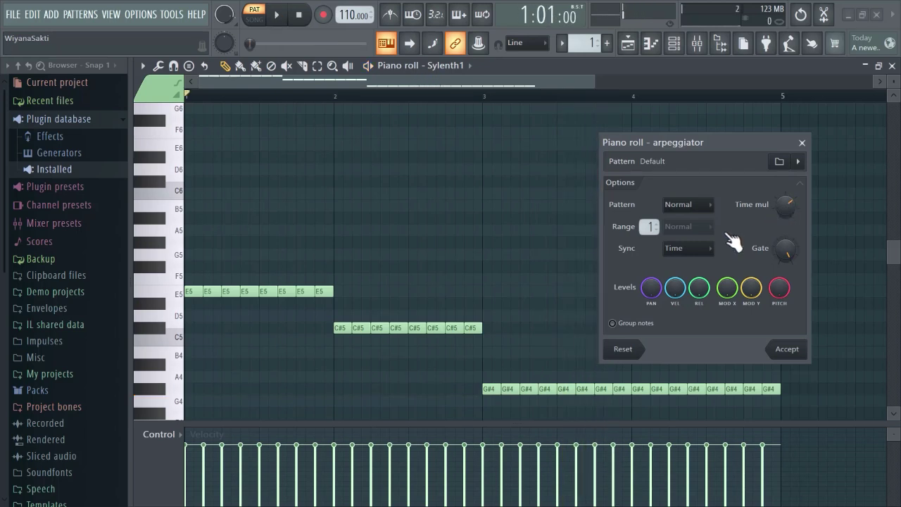
Set the arpeggiator's range to 2 octaves and start playing the pattern.
{"action": "left_click_drag", "start_coordinate": [650, 227], "coordinate": [650, 220]}
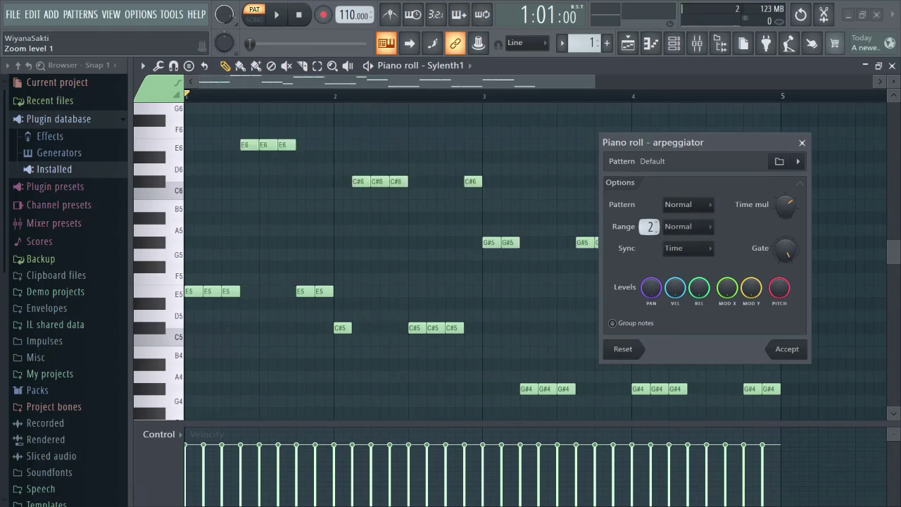
{"action": "left_click_drag", "start_coordinate": [650, 226], "coordinate": [646, 219]}
{"action": "key", "text": "space"}
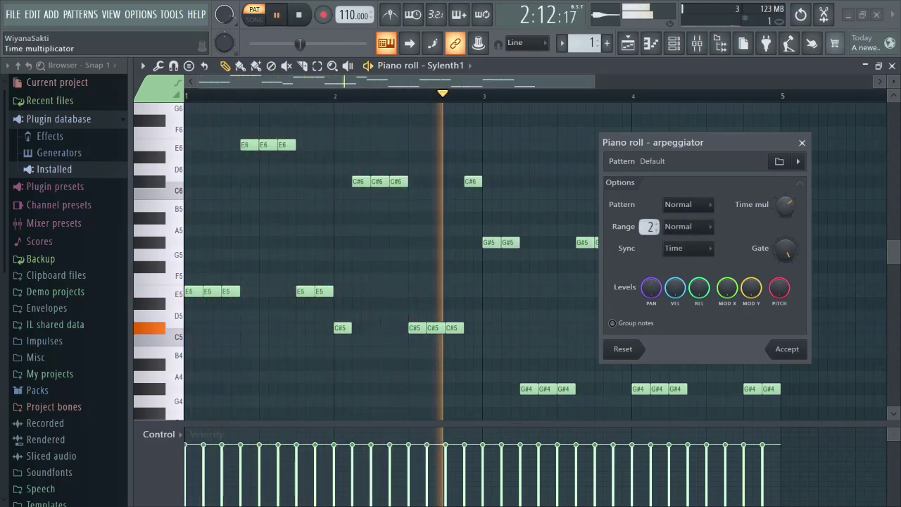
During playback, try a shorter time multiplier, return it to the centre setting with sixteen notes per bar, and stop playback.
{"action": "left_click_drag", "start_coordinate": [786, 205], "coordinate": [786, 219]}
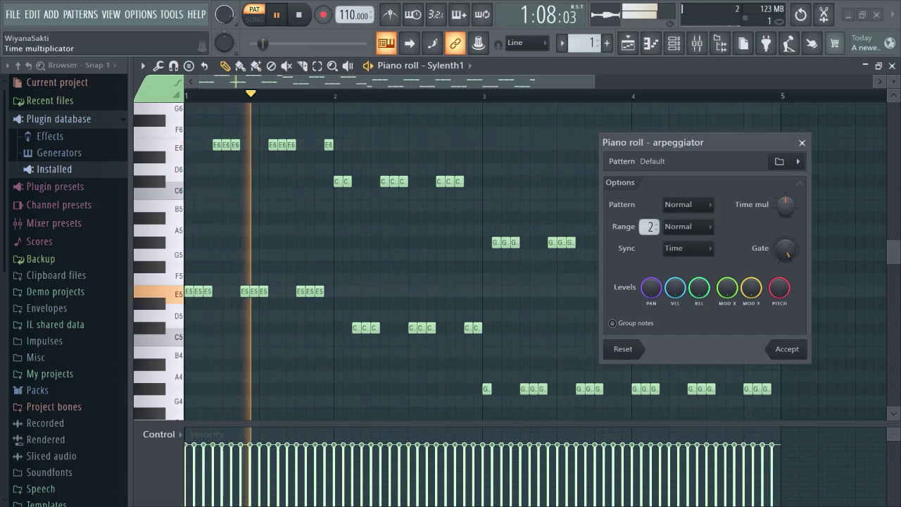
{"action": "left_click_drag", "start_coordinate": [786, 205], "coordinate": [786, 216]}
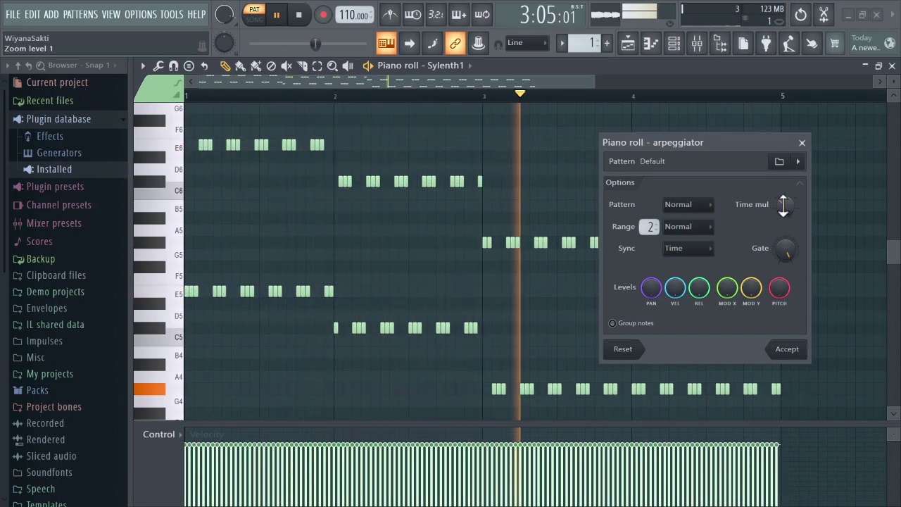
{"action": "left_click_drag", "start_coordinate": [784, 204], "coordinate": [784, 215]}
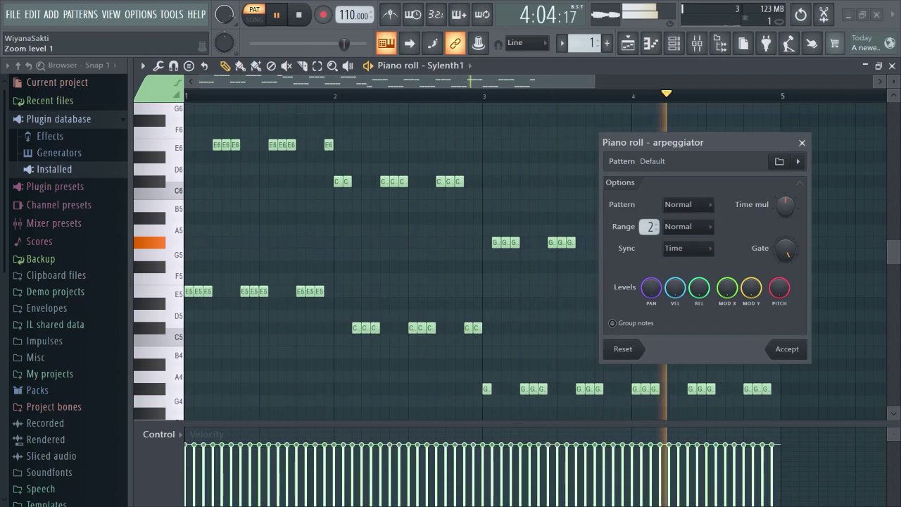
{"action": "key", "text": "space"}
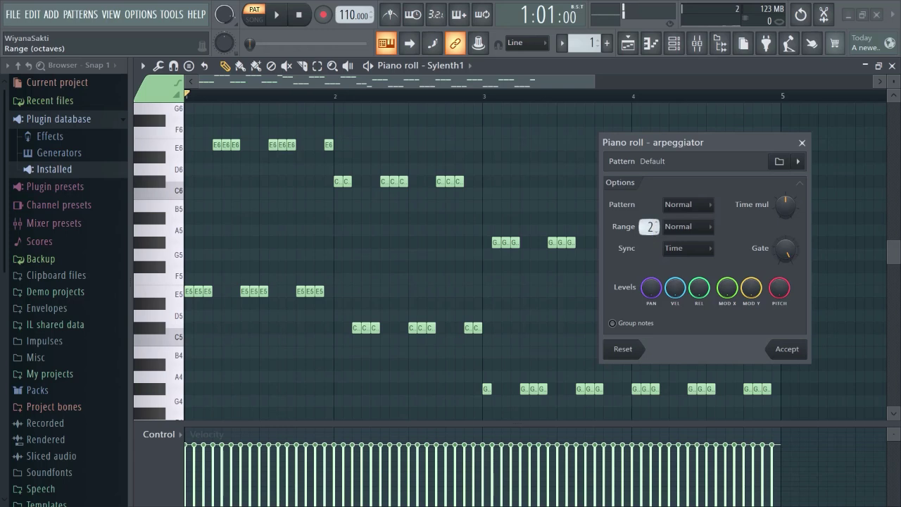
Audition arpeggiator ranges of 3 and 4 octaves during playback, return the range to 2, and stop playback.
{"action": "scroll", "coordinate": [650, 226], "scroll_direction": "up", "scroll_amount": 1}
{"action": "key", "text": "space"}
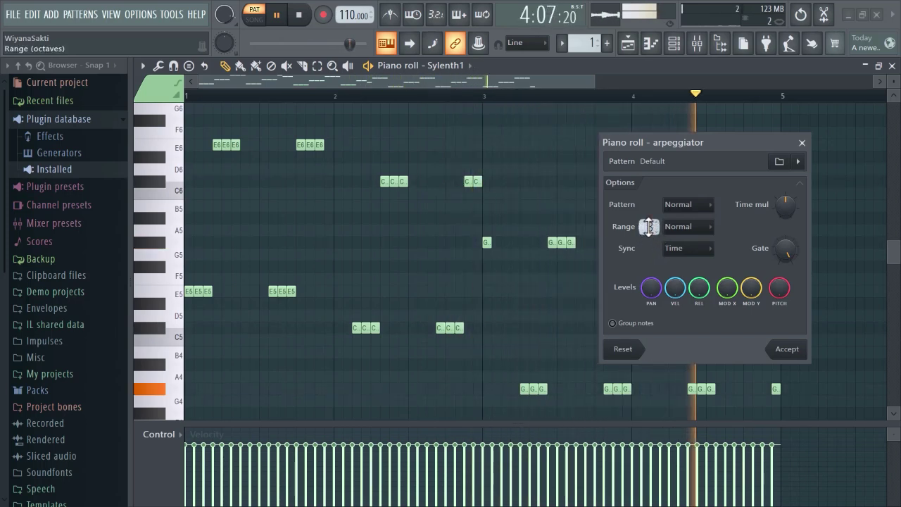
{"action": "scroll", "coordinate": [649, 226], "scroll_direction": "down", "scroll_amount": 2}
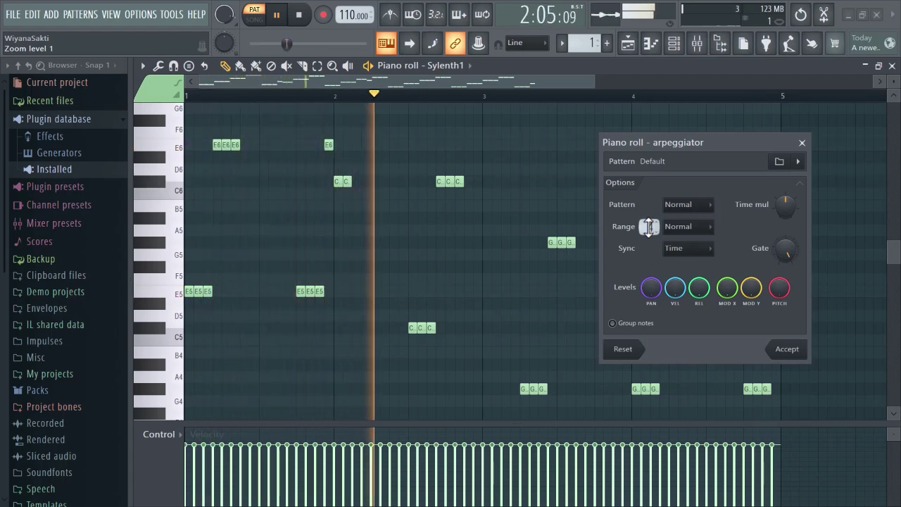
{"action": "scroll", "coordinate": [649, 226], "scroll_direction": "up", "scroll_amount": 1}
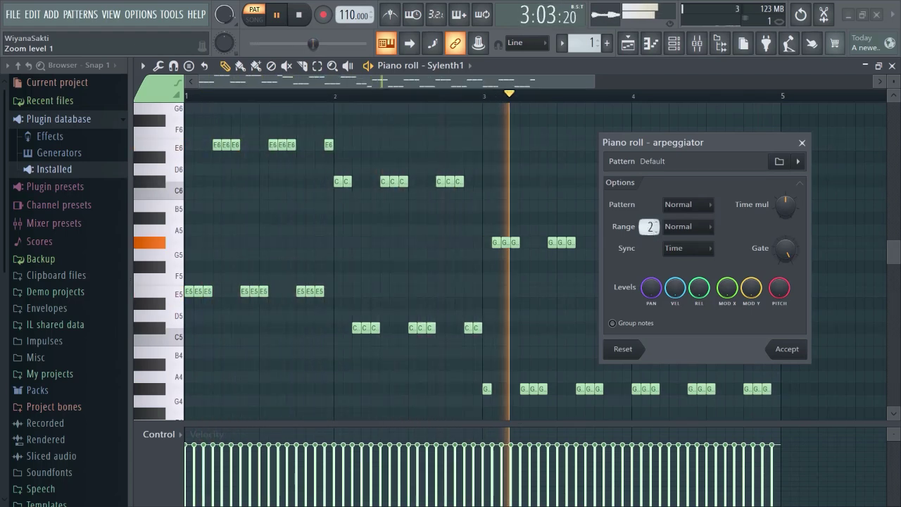
{"action": "key", "text": "space"}
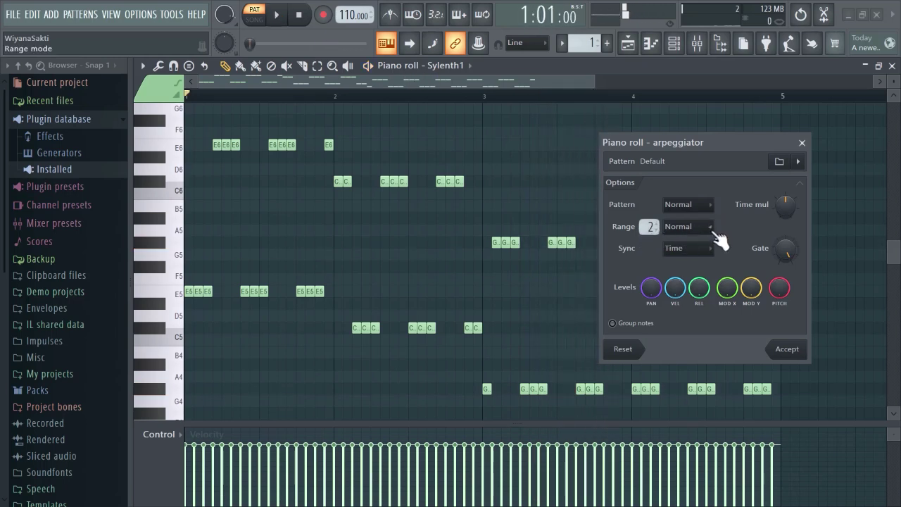
Try the Flip and Alternate range modes, playing the Alternate version, and return the range mode to Normal.
{"action": "left_click", "coordinate": [710, 227]}
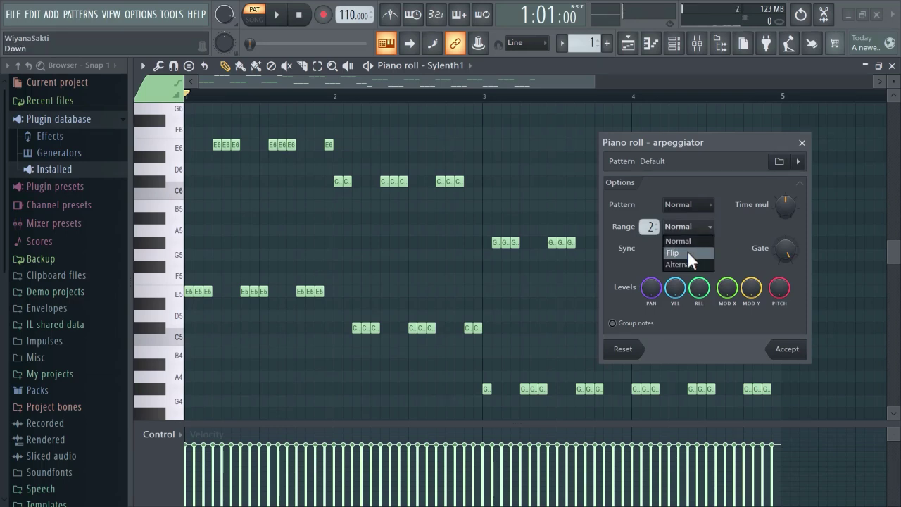
{"action": "left_click", "coordinate": [687, 252]}
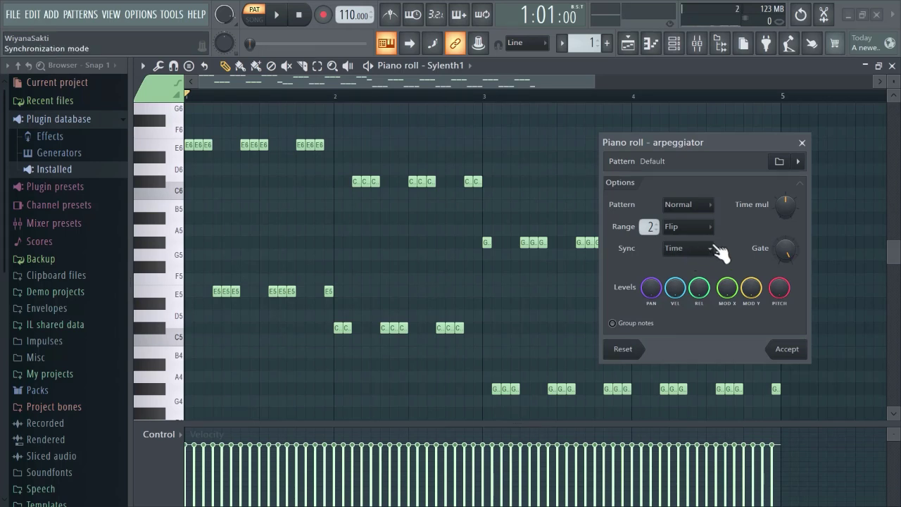
{"action": "left_click", "coordinate": [708, 227]}
{"action": "left_click", "coordinate": [700, 262]}
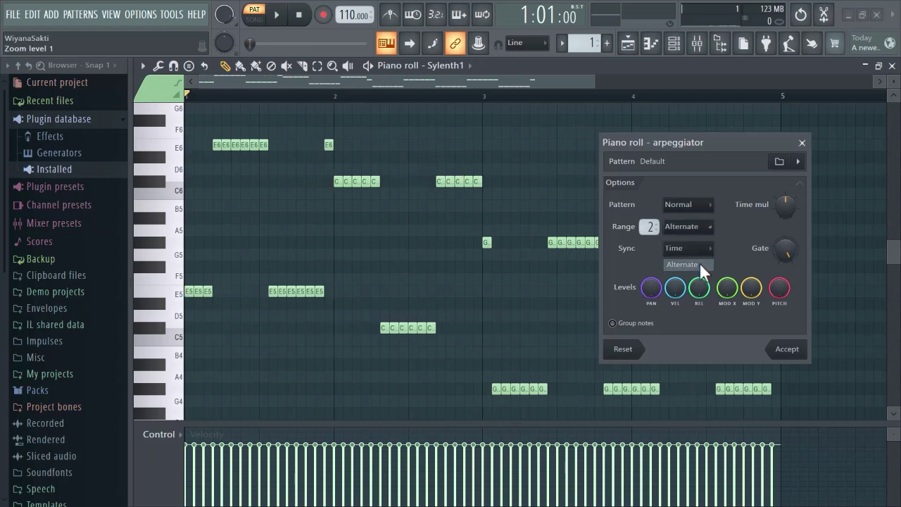
{"action": "key", "text": "space"}
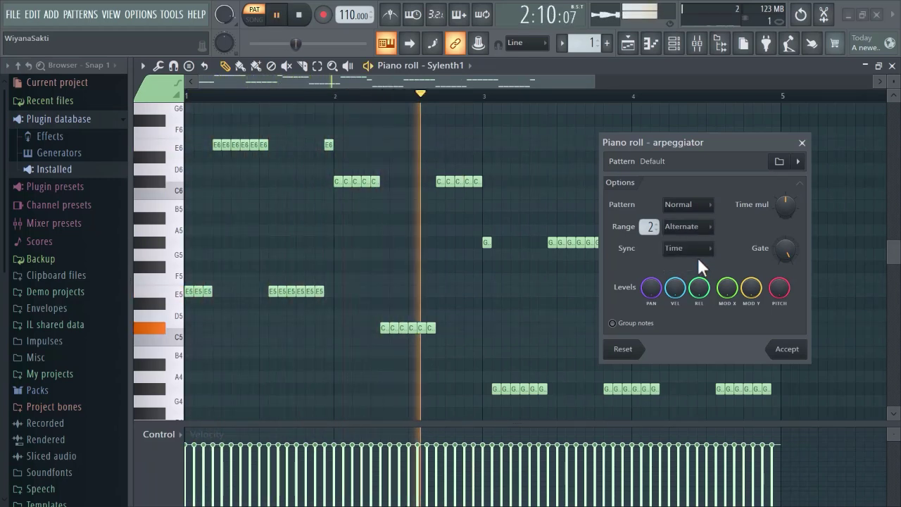
{"action": "left_click", "coordinate": [702, 231]}
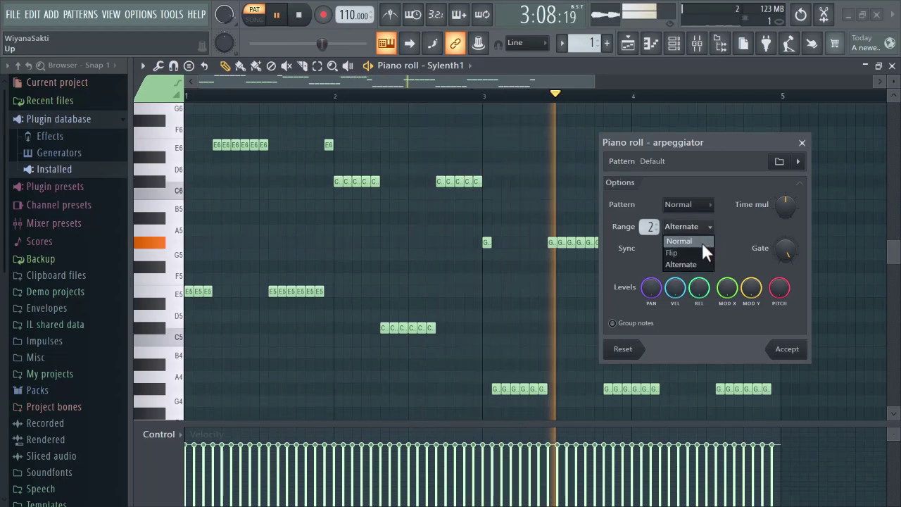
{"action": "left_click", "coordinate": [702, 242]}
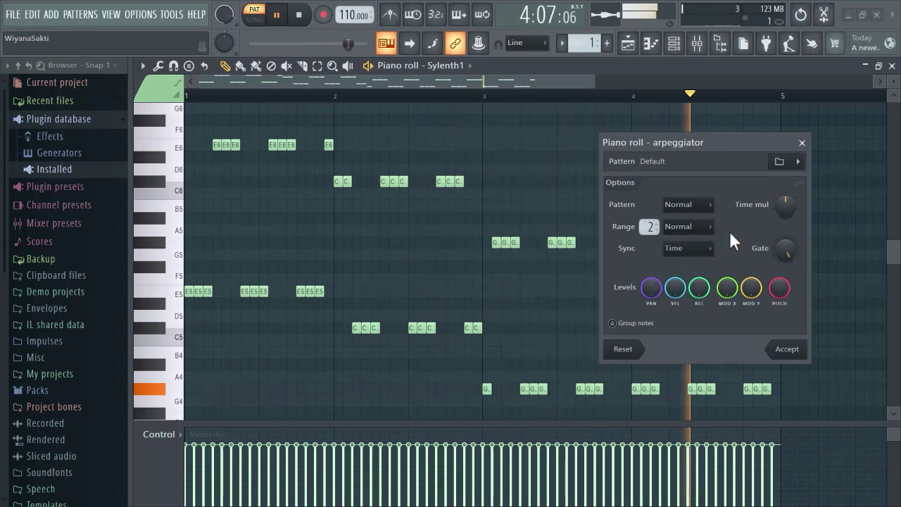
{"action": "key", "text": "space"}
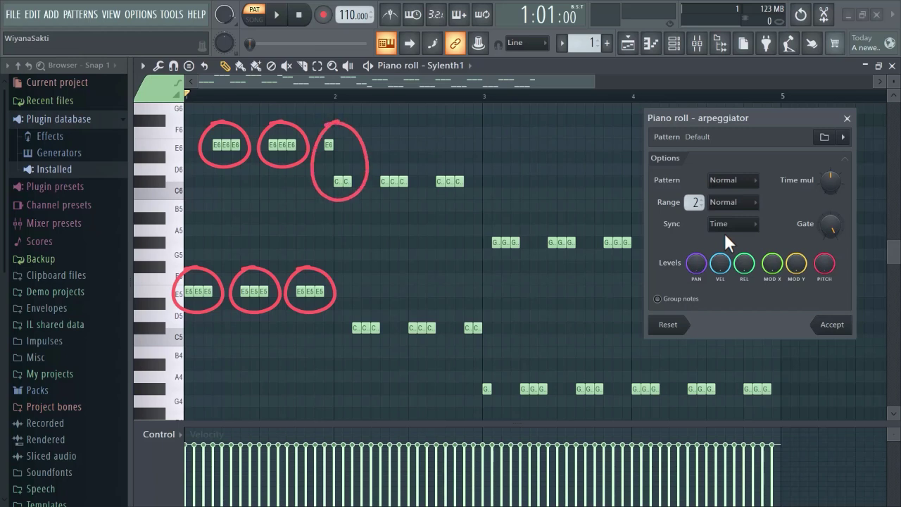
Set the arpeggiator's sync to Block, close and reopen the dialog to compare with the original notes, and play the pattern.
{"action": "left_click", "coordinate": [727, 227]}
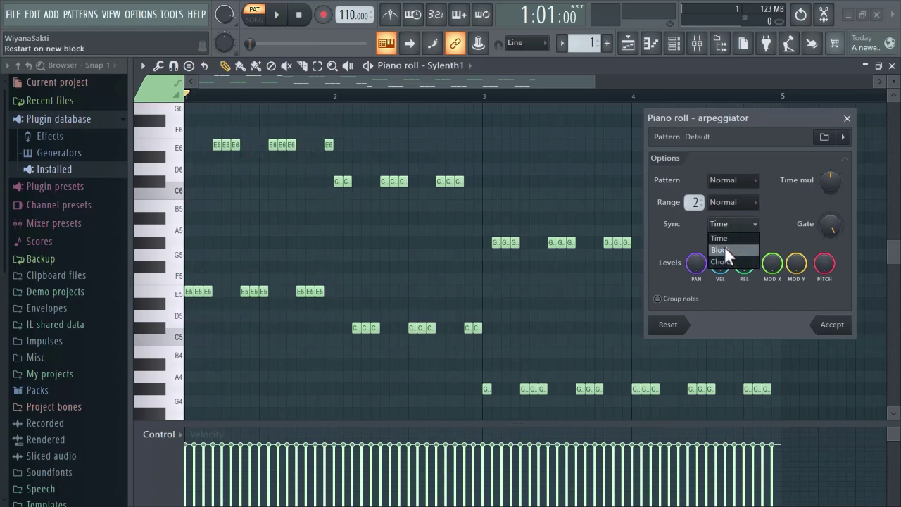
{"action": "left_click", "coordinate": [725, 247]}
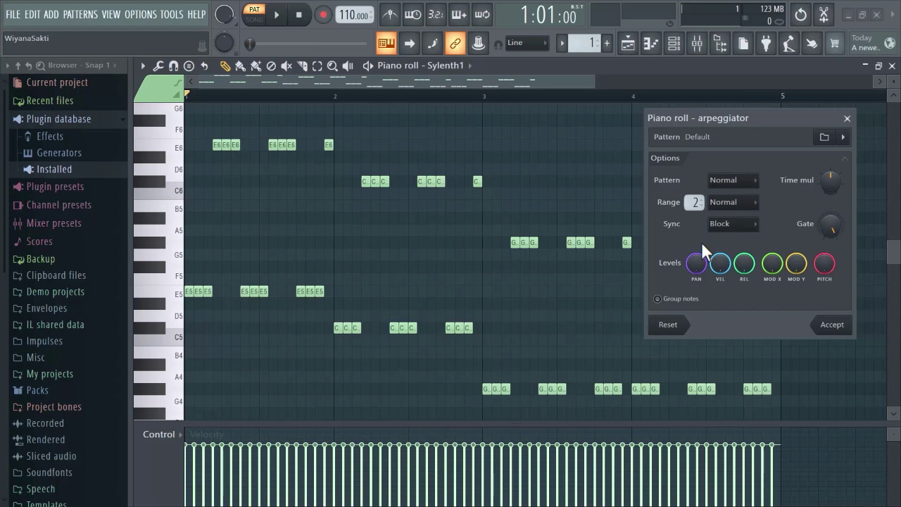
{"action": "key", "text": "Escape"}
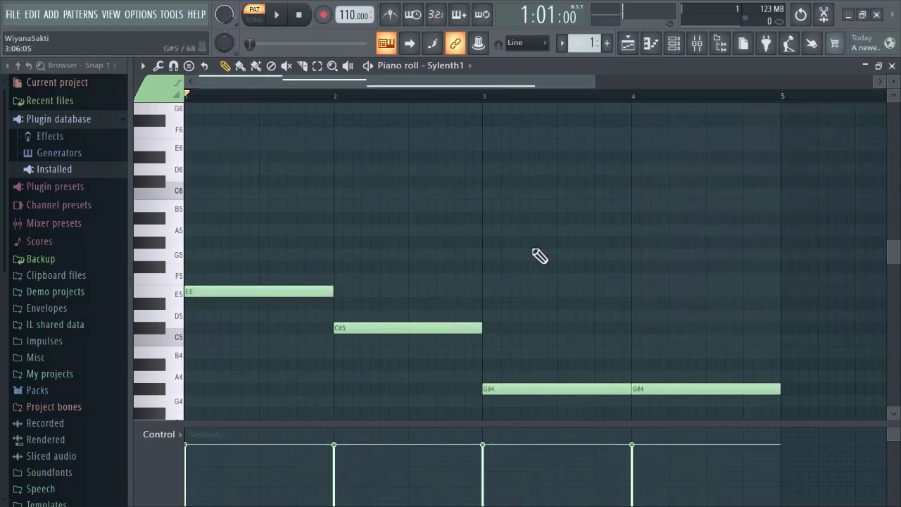
{"action": "key", "text": "ctrl+k"}
{"action": "key", "text": "space"}
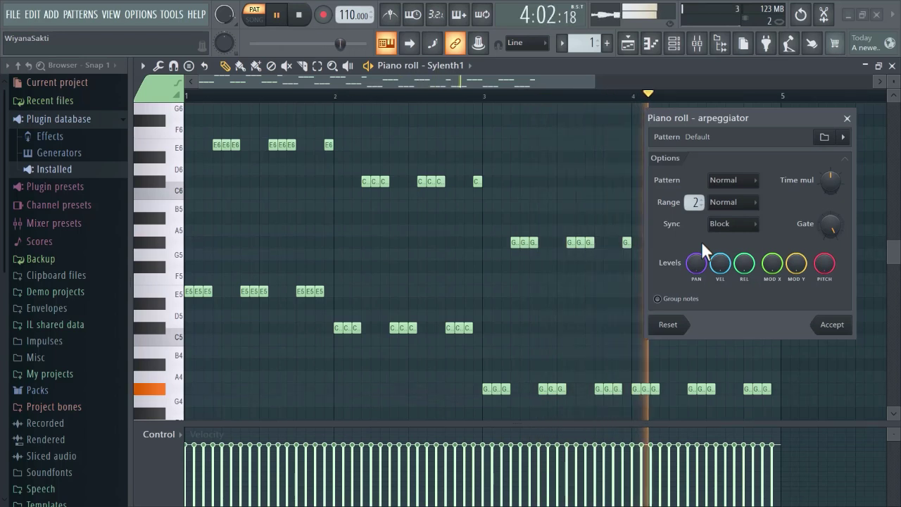
Compare Time and Block sync during playback, stop it, and close the arpeggiator without accepting the changes.
{"action": "left_click", "coordinate": [731, 224]}
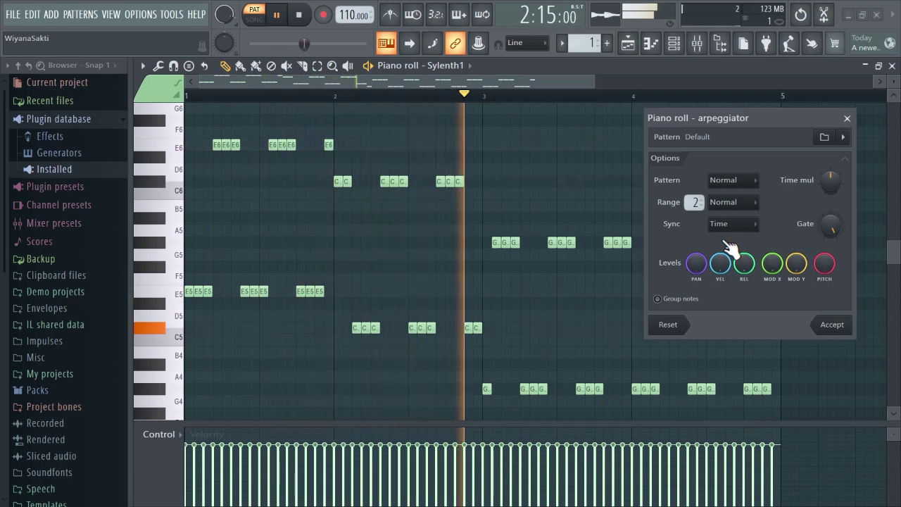
{"action": "left_click", "coordinate": [733, 224]}
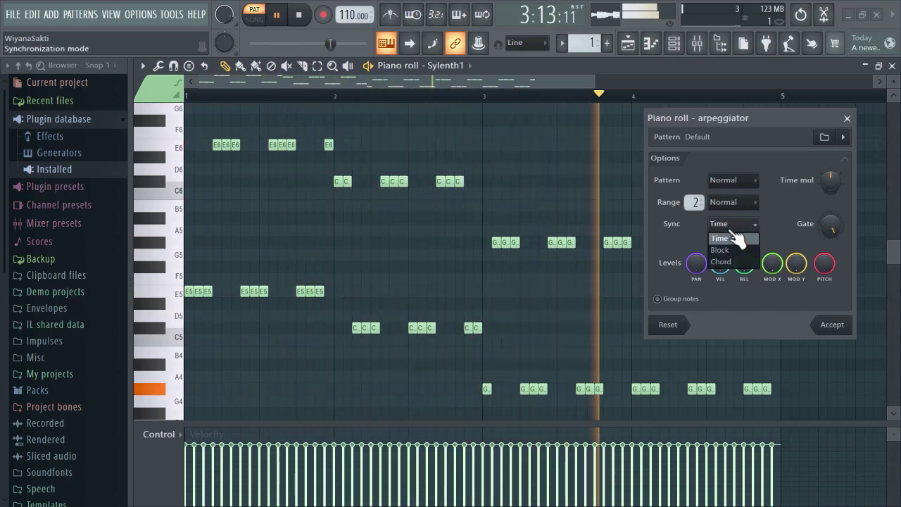
{"action": "left_click", "coordinate": [730, 250]}
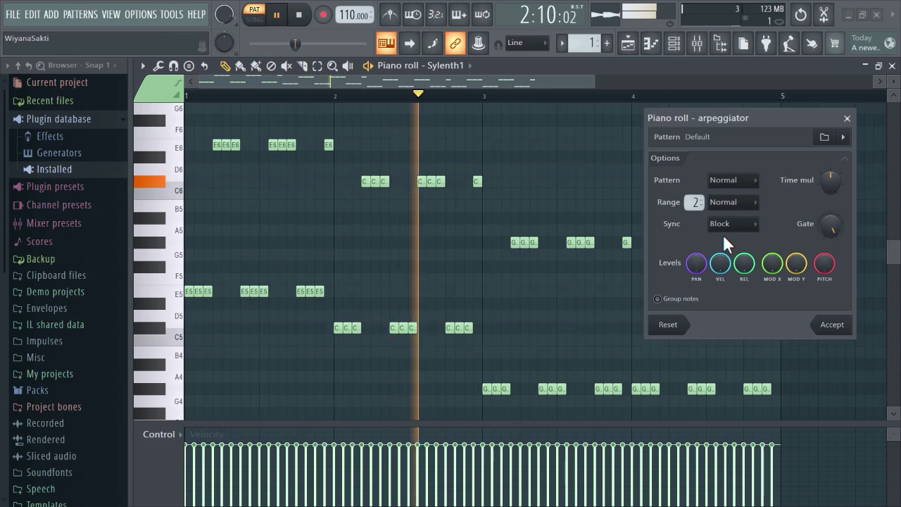
{"action": "key", "text": "space"}
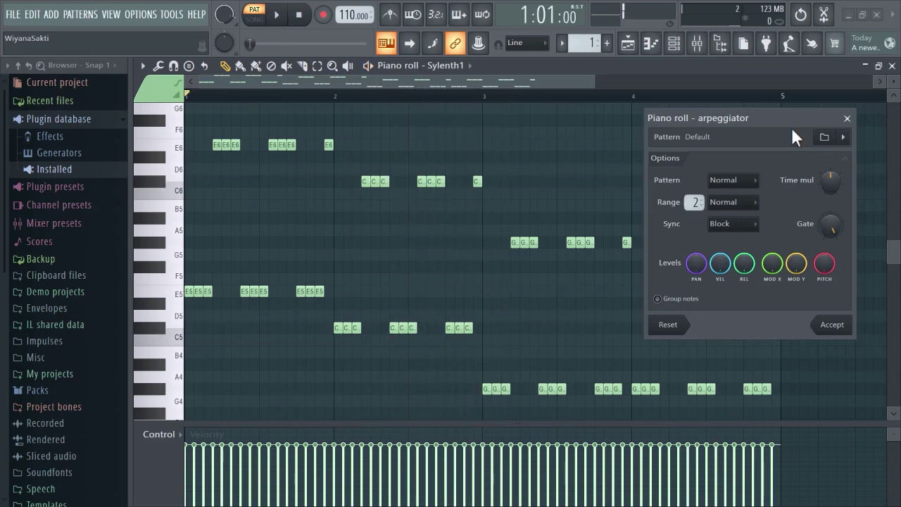
{"action": "left_click", "coordinate": [848, 119]}
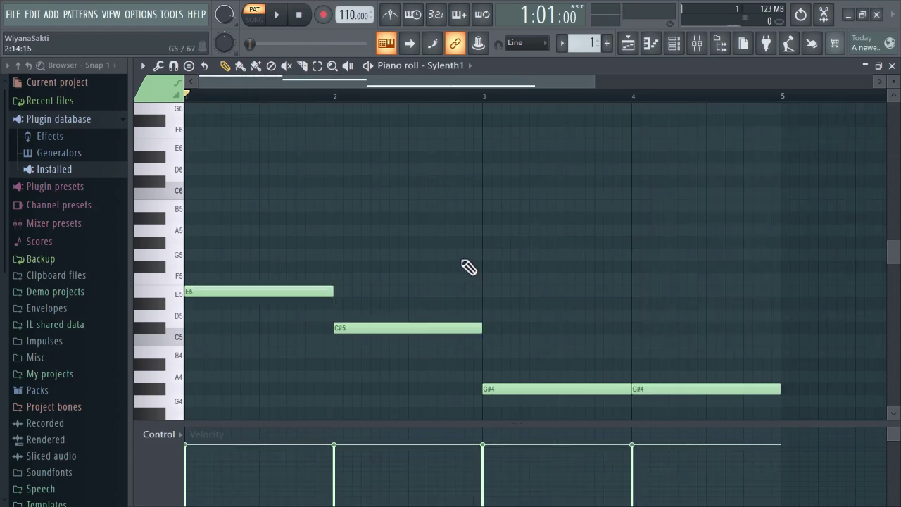
Reopen the arpeggiator on the original notes and lower the gate to leave gaps between the arpeggiated notes.
{"action": "key", "text": "alt+a"}
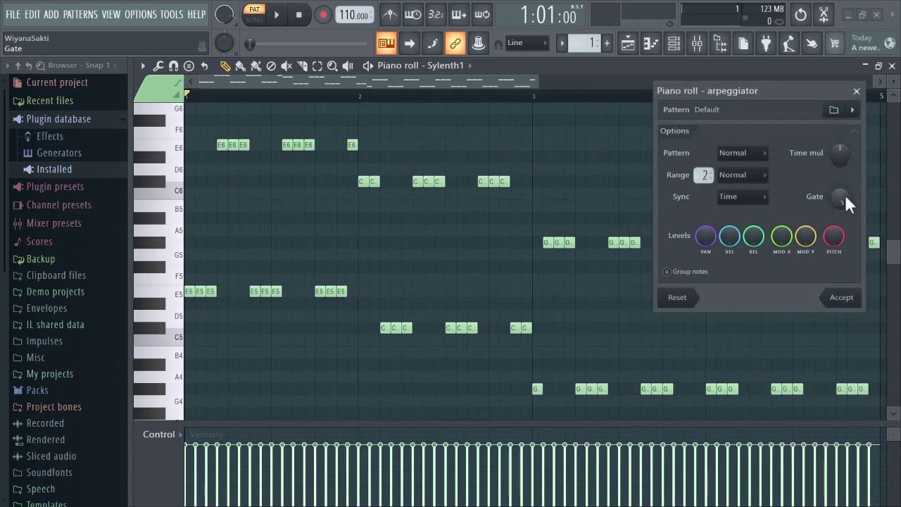
{"action": "left_click_drag", "start_coordinate": [840, 198], "coordinate": [840, 227]}
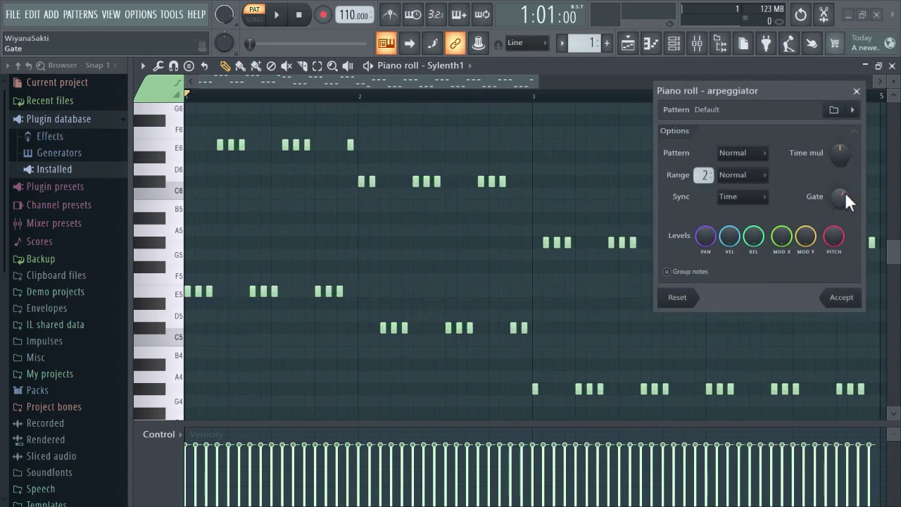
Play the pattern while raising the gate to full-length notes and lowering it again to shorten them.
{"action": "key", "text": "space"}
{"action": "left_click_drag", "start_coordinate": [839, 190], "coordinate": [839, 180]}
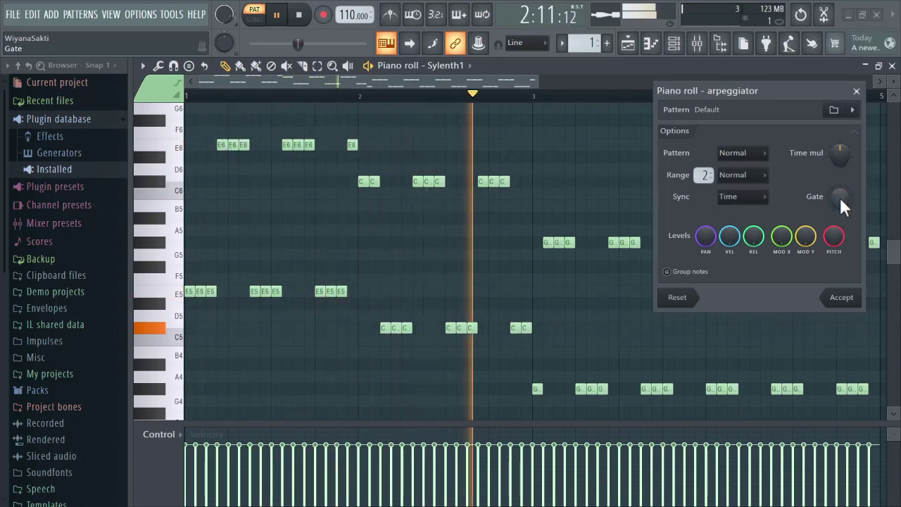
{"action": "left_click_drag", "start_coordinate": [842, 196], "coordinate": [841, 221]}
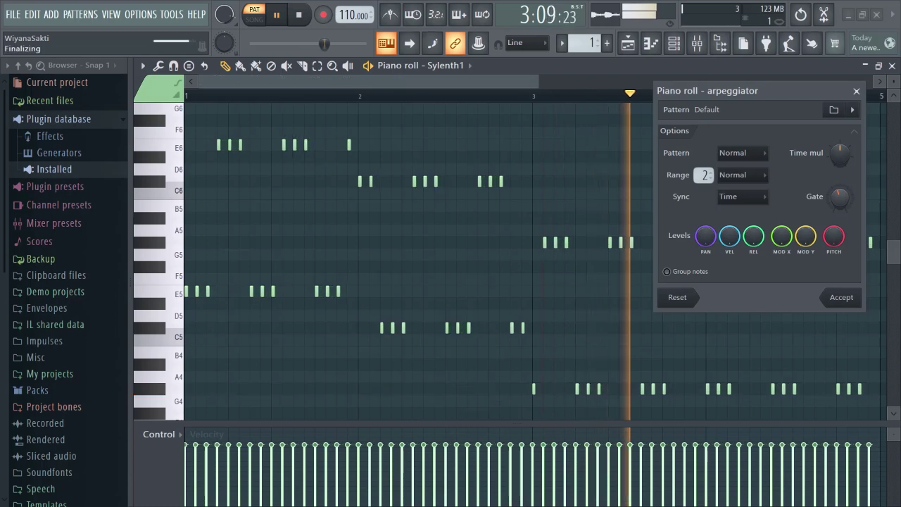
Set the arpeggiator's sync to Block, raise the gate until the notes fill their steps, and stop playback.
{"action": "left_click", "coordinate": [759, 197]}
{"action": "left_click", "coordinate": [750, 224]}
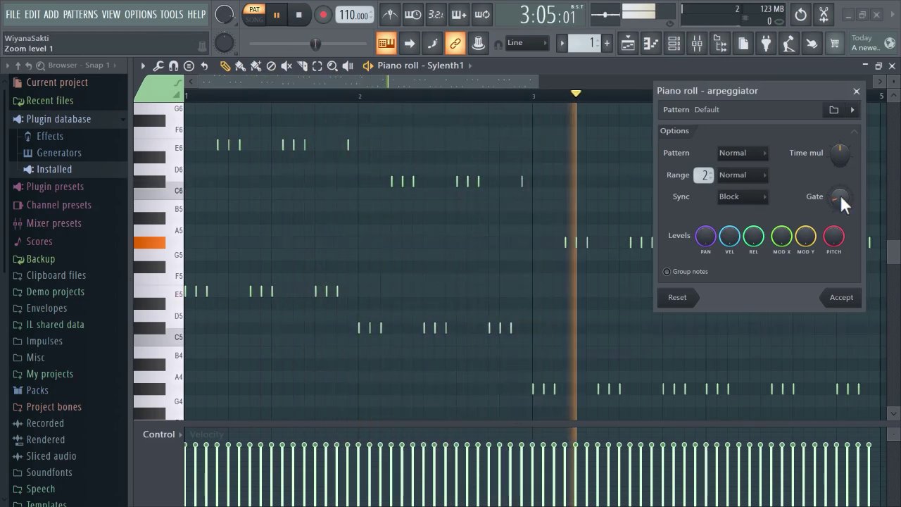
{"action": "left_click_drag", "start_coordinate": [841, 195], "coordinate": [841, 176]}
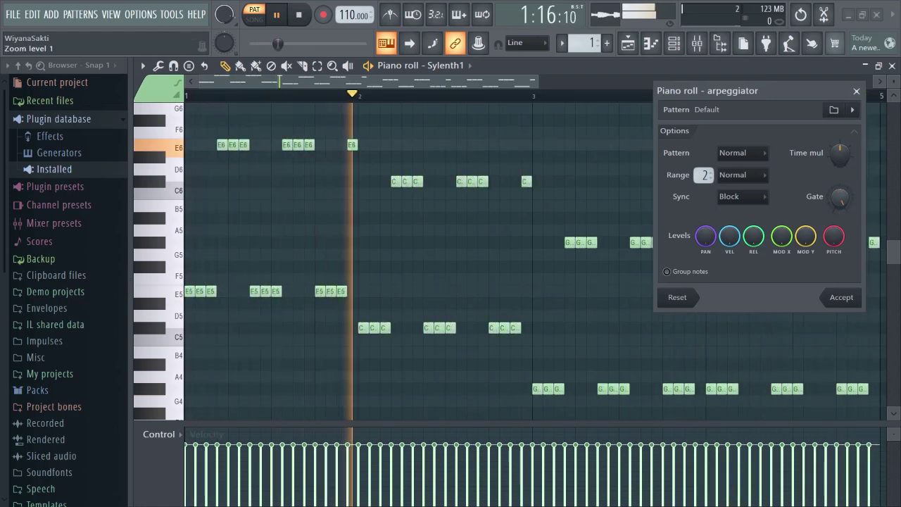
{"action": "key", "text": "space"}
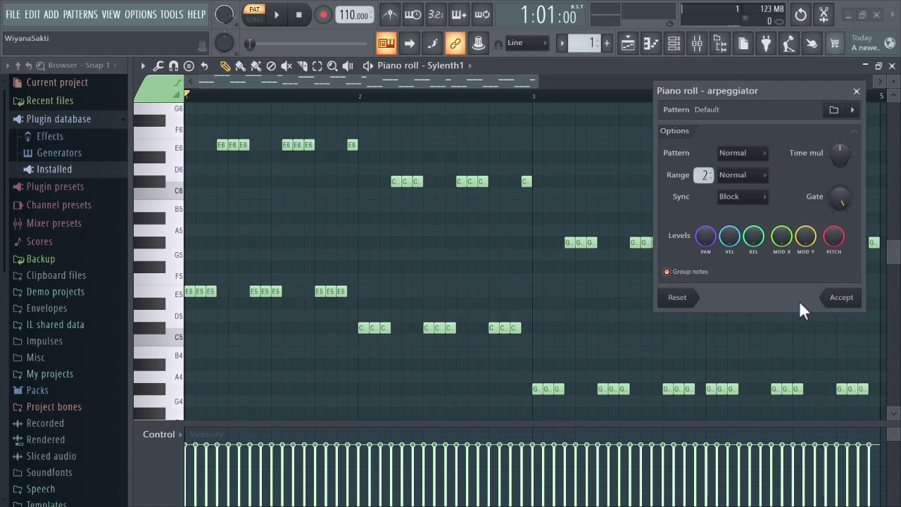
Enable Group notes, accept the arpeggio, and select an E6 note in the first bar to check the grouping.
{"action": "left_click", "coordinate": [841, 298]}
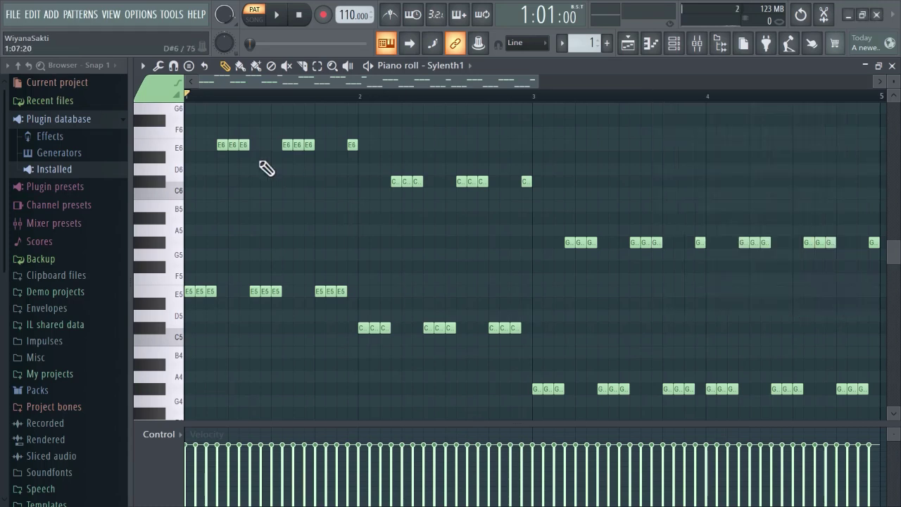
{"action": "left_click", "coordinate": [222, 149]}
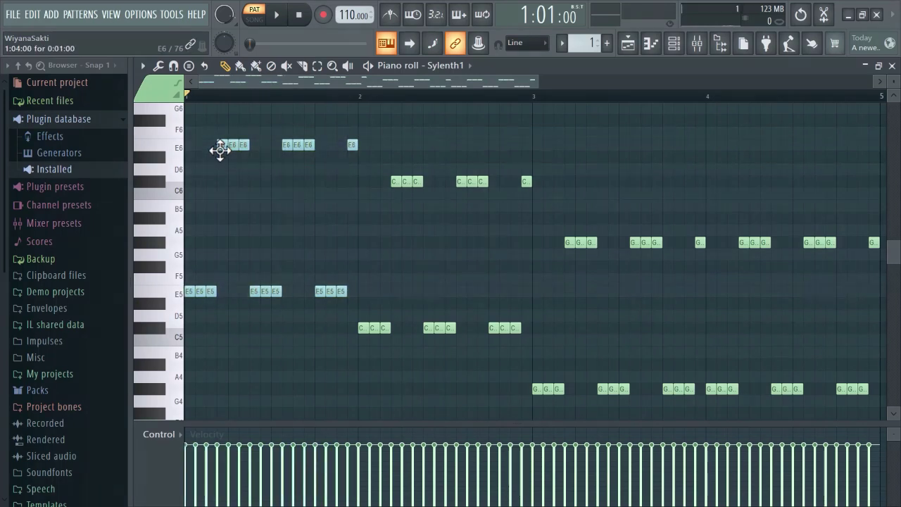
Reopen the arpeggiator, load the one-note Oxygene pattern, and play it with the range reduced to 1.
{"action": "key", "text": "alt+a"}
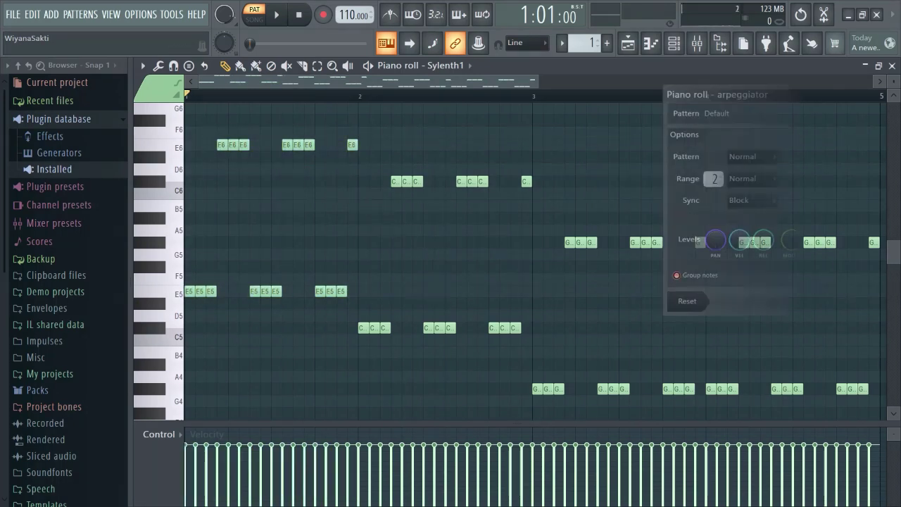
{"action": "left_click", "coordinate": [867, 115]}
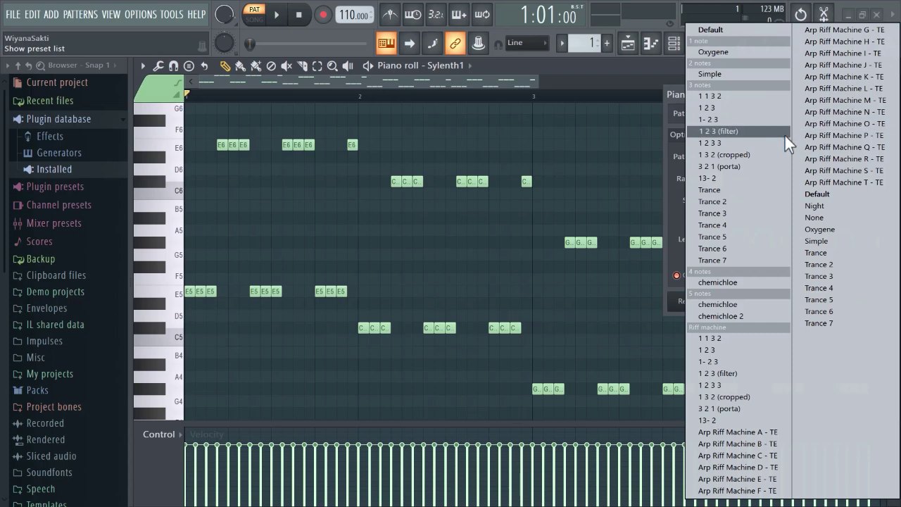
{"action": "left_click", "coordinate": [754, 53]}
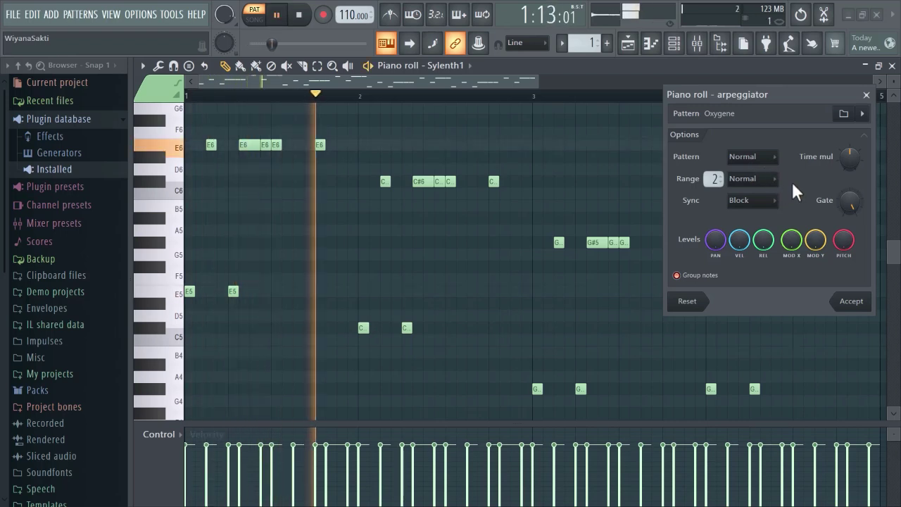
{"action": "mouse_move", "coordinate": [717, 181]}
{"action": "left_mouse_down"}
{"action": "mouse_move", "coordinate": [717, 169]}
{"action": "mouse_move", "coordinate": [717, 188]}
{"action": "left_mouse_up"}
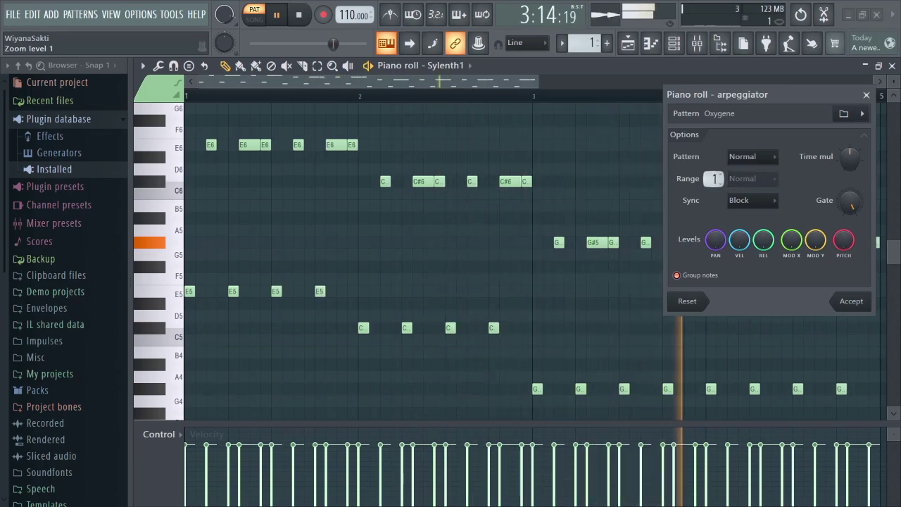
Set the Oxygene arpeggio's sync to Time, try the time multiplier, and stop playback.
{"action": "left_click", "coordinate": [779, 203]}
{"action": "left_click", "coordinate": [772, 220]}
{"action": "mouse_move", "coordinate": [844, 173]}
{"action": "left_mouse_down"}
{"action": "mouse_move", "coordinate": [844, 185]}
{"action": "mouse_move", "coordinate": [843, 173]}
{"action": "left_mouse_up"}
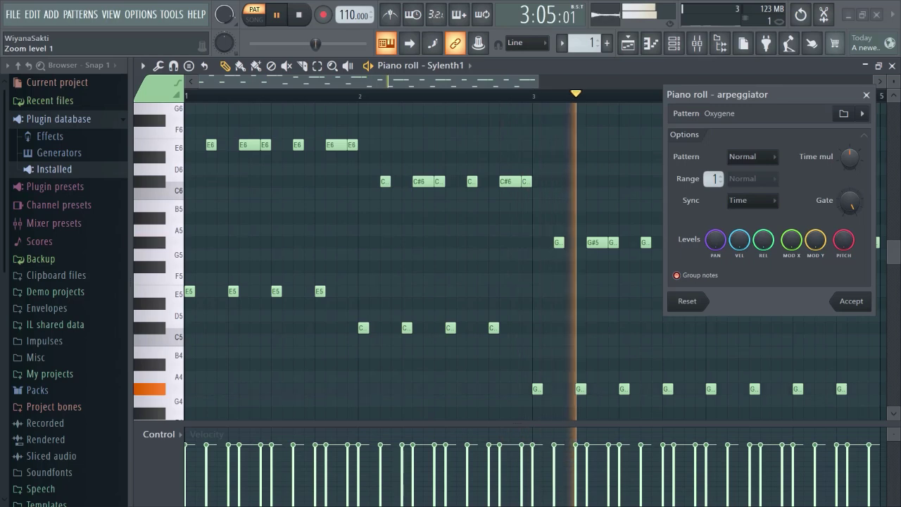
{"action": "key", "text": "space"}
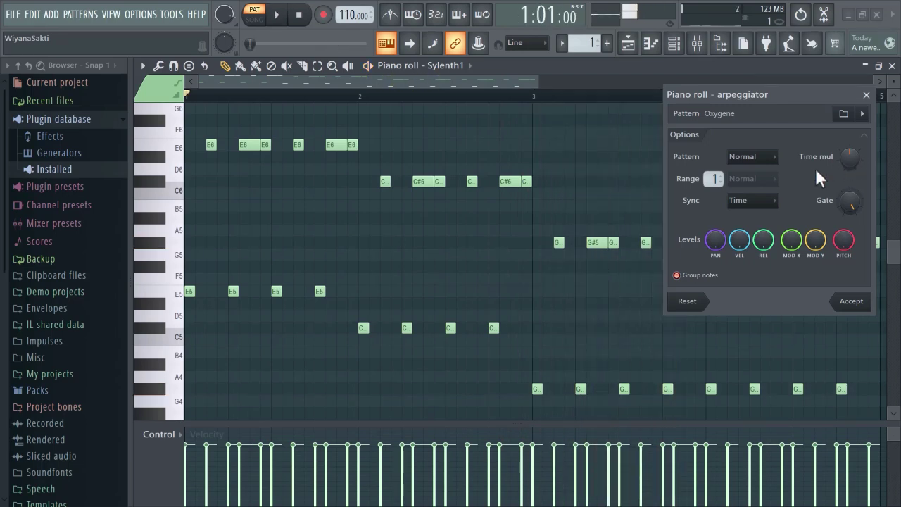
Load the three-note Trance pattern, play it with a higher time multiplier and a range of 2, and stop playback.
{"action": "left_click", "coordinate": [863, 114]}
{"action": "left_click", "coordinate": [753, 190]}
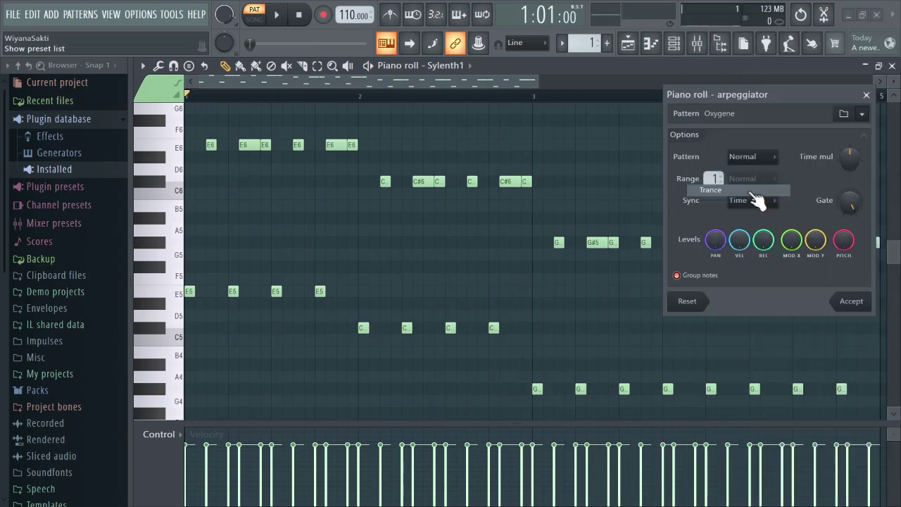
{"action": "key", "text": "space"}
{"action": "left_click_drag", "start_coordinate": [851, 157], "coordinate": [852, 128]}
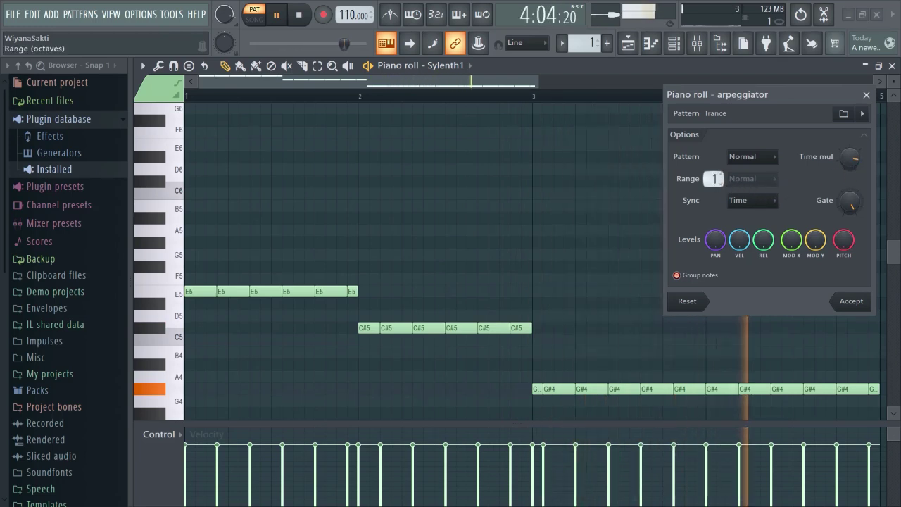
{"action": "left_click_drag", "start_coordinate": [715, 179], "coordinate": [714, 172]}
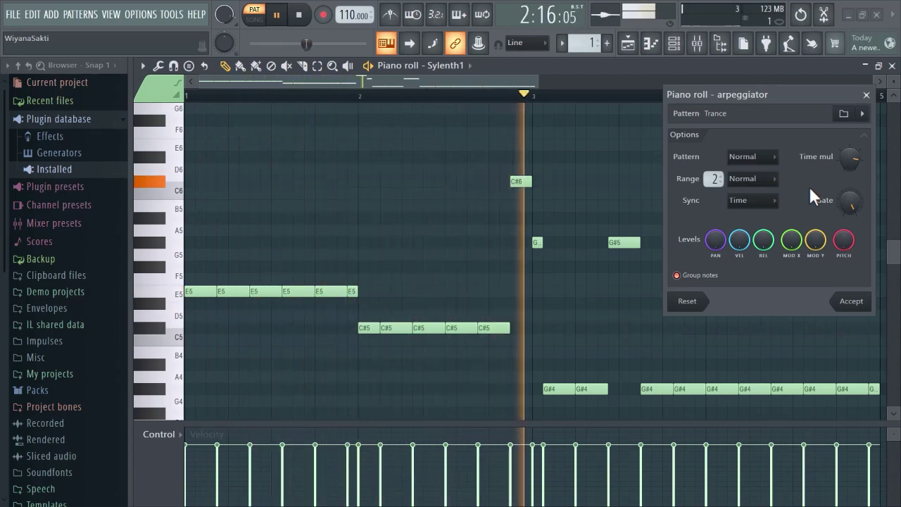
{"action": "key", "text": "space"}
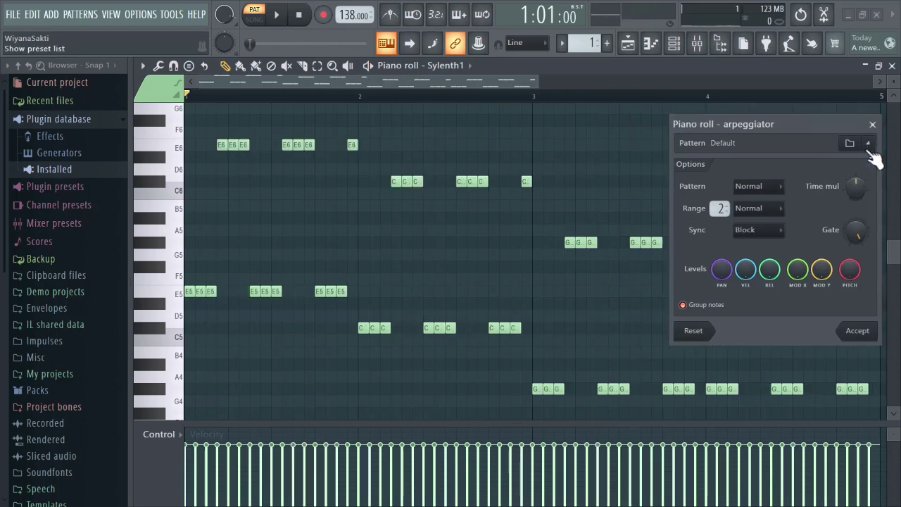
Load the three-note Trance 2 pattern and raise the time multiplier during playback.
{"action": "left_click", "coordinate": [876, 145]}
{"action": "left_click", "coordinate": [754, 205]}
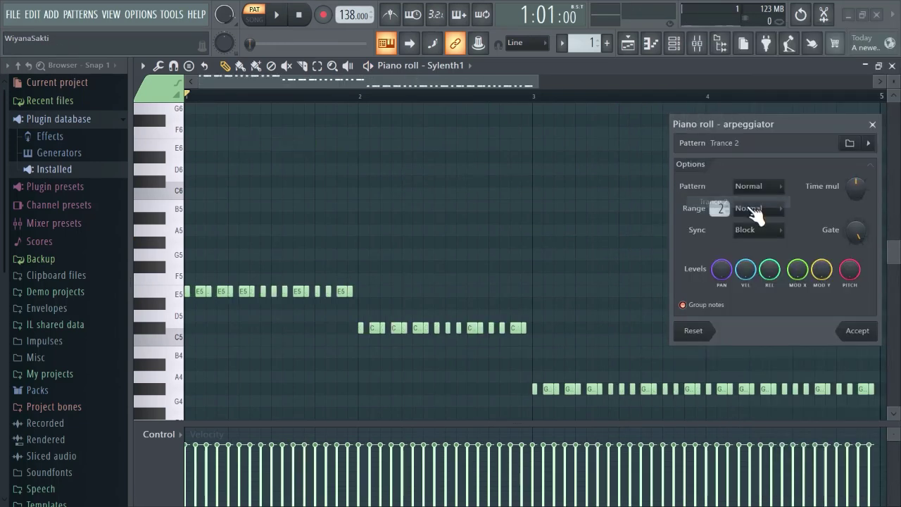
{"action": "key", "text": "space"}
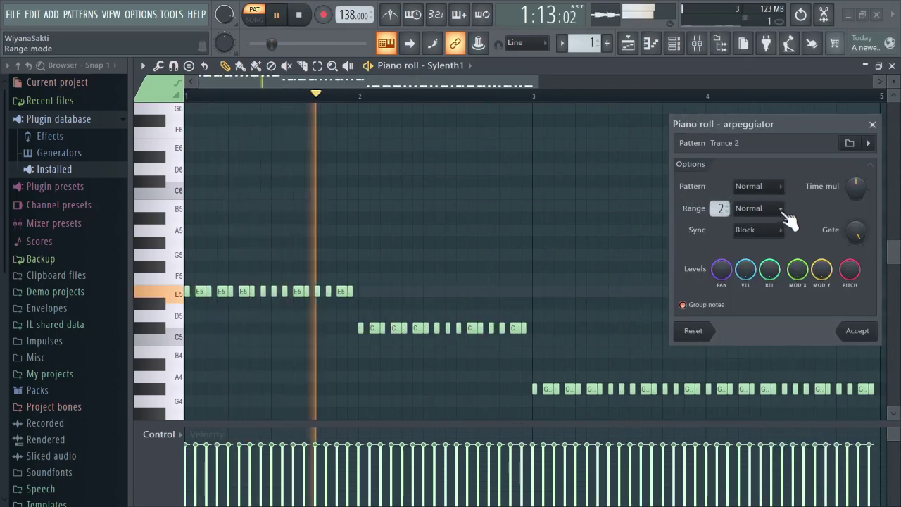
{"action": "scroll", "coordinate": [853, 188], "scroll_direction": "up", "scroll_amount": 1}
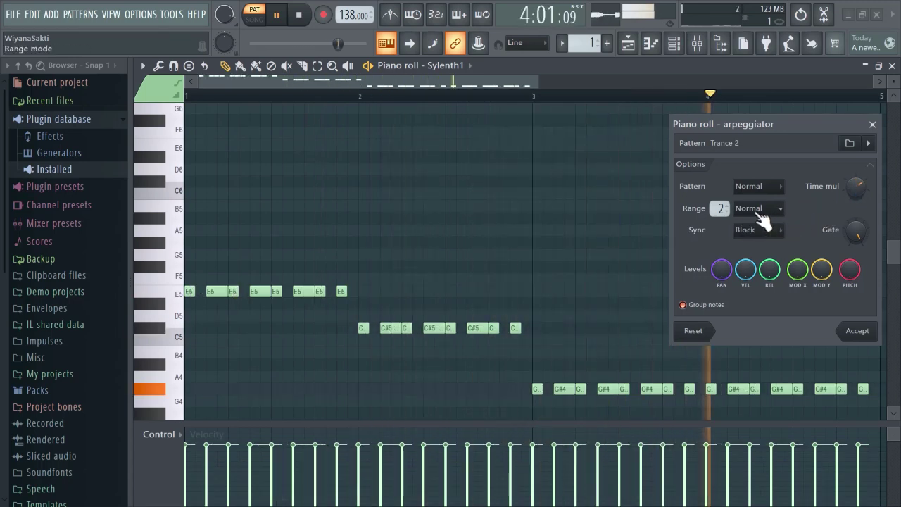
Compare ranges 1 and 3 on the Trance 2 pattern during playback, returning the range to 1.
{"action": "mouse_move", "coordinate": [720, 209]}
{"action": "left_mouse_down"}
{"action": "mouse_move", "coordinate": [719, 201]}
{"action": "mouse_move", "coordinate": [720, 208]}
{"action": "left_mouse_up"}
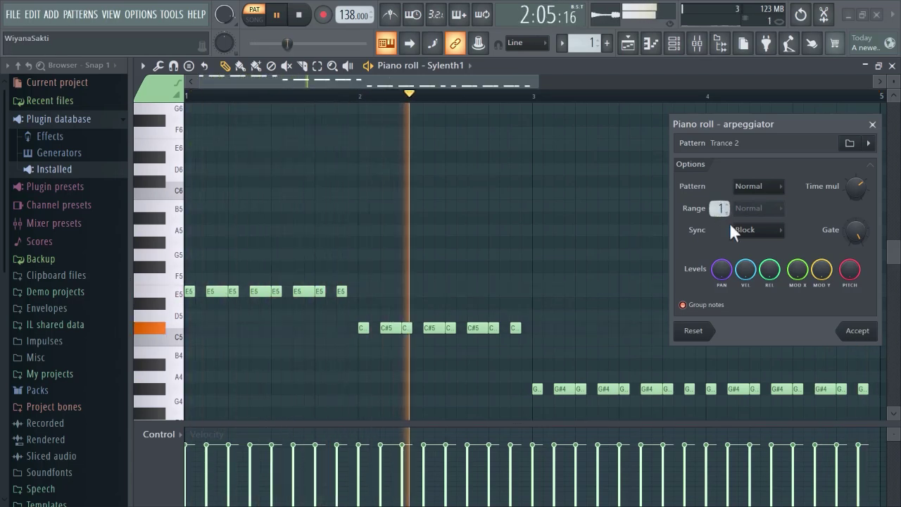
{"action": "scroll", "coordinate": [720, 208], "scroll_direction": "up", "scroll_amount": 1}
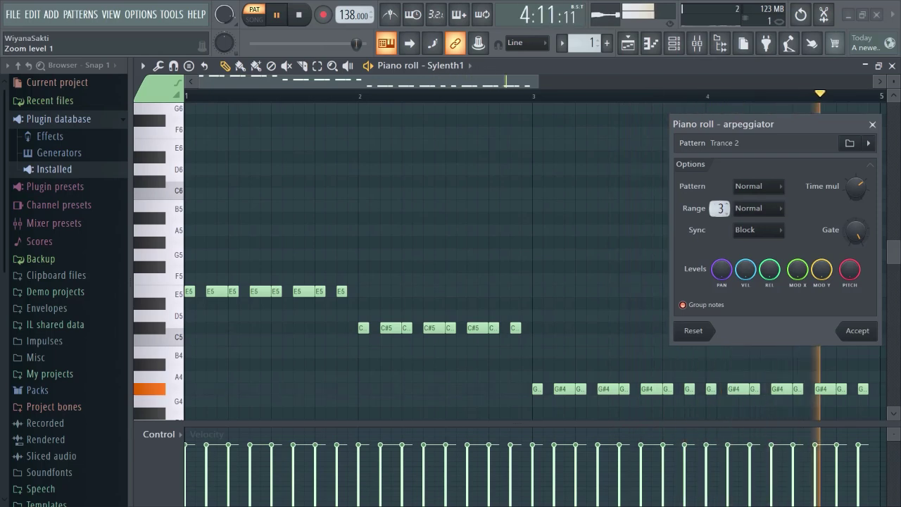
{"action": "scroll", "coordinate": [720, 209], "scroll_direction": "down", "scroll_amount": 1}
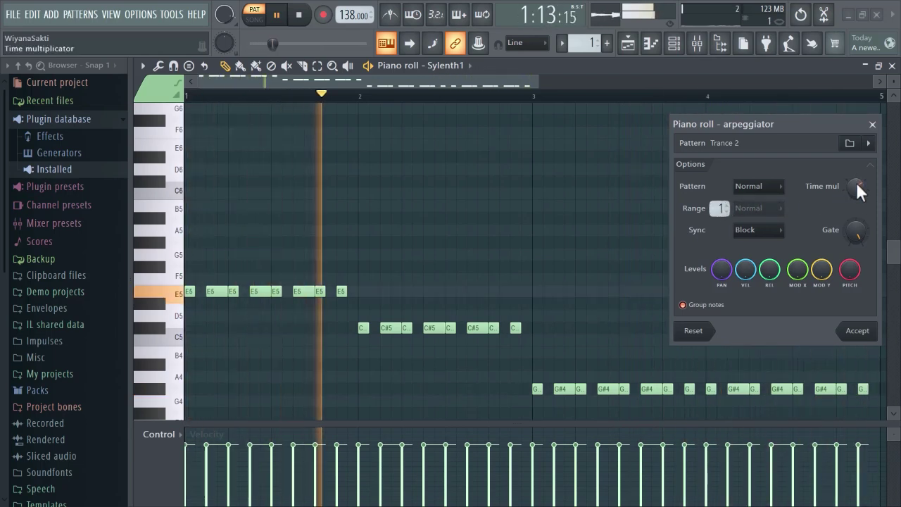
Load the Trance 3 pattern, set sync to Time and range to 2, and raise the time multiplier during playback.
{"action": "left_click", "coordinate": [869, 144]}
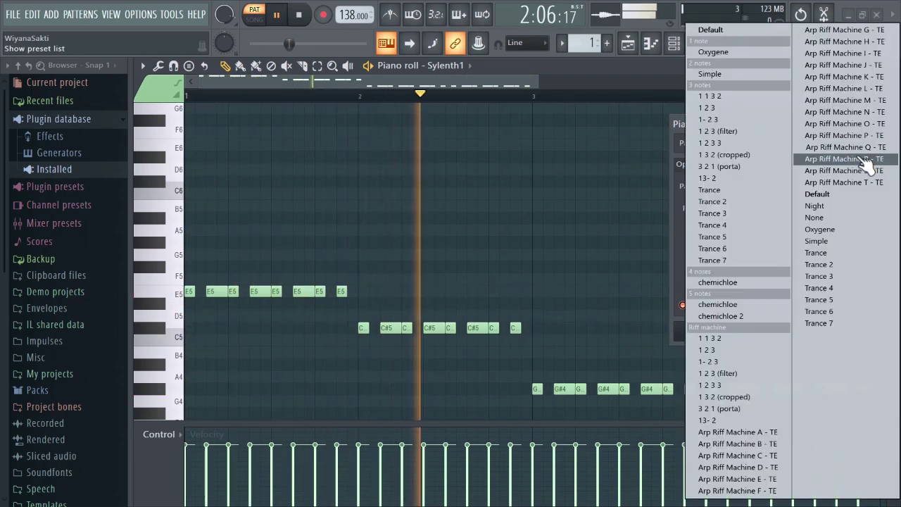
{"action": "left_click", "coordinate": [751, 214]}
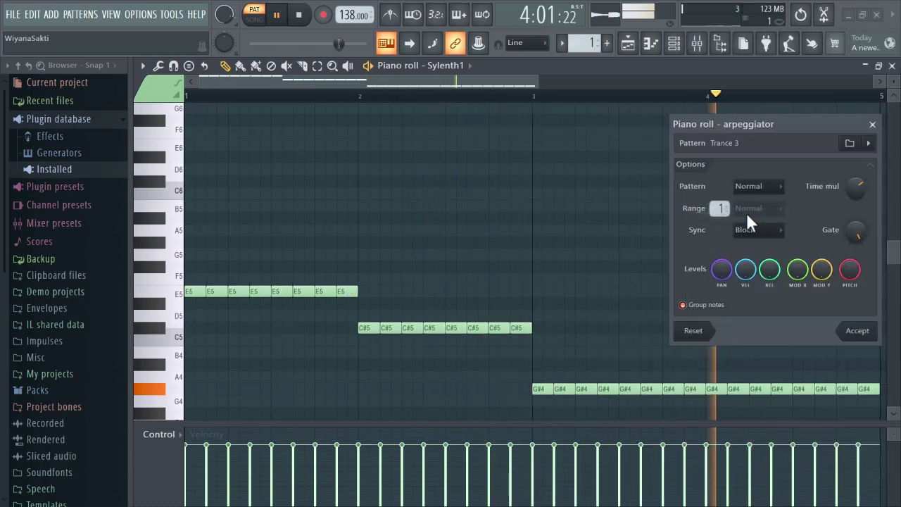
{"action": "left_click", "coordinate": [783, 231]}
{"action": "left_click", "coordinate": [774, 243]}
{"action": "left_click_drag", "start_coordinate": [721, 209], "coordinate": [721, 201]}
{"action": "left_click_drag", "start_coordinate": [857, 189], "coordinate": [857, 180]}
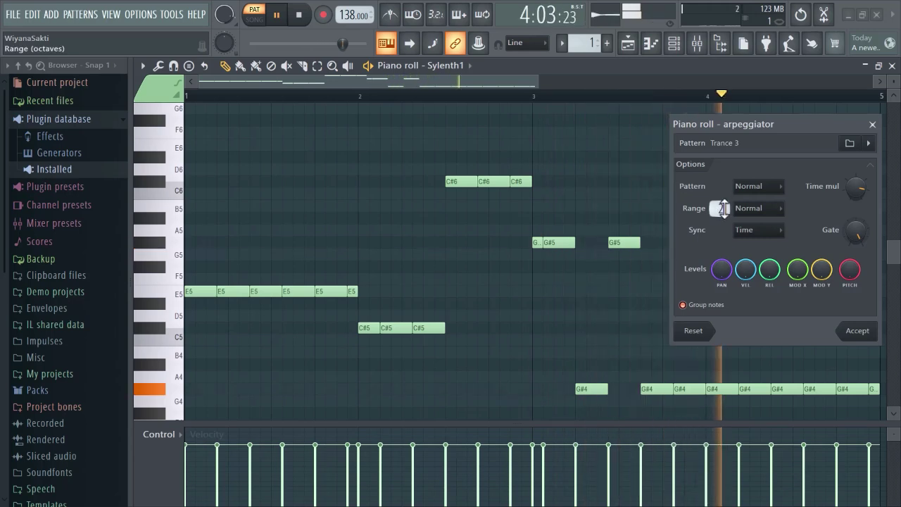
Load the 13- 2 pattern, try range 3 with a faster time multiplier, and set the range to 2.
{"action": "left_click", "coordinate": [869, 143]}
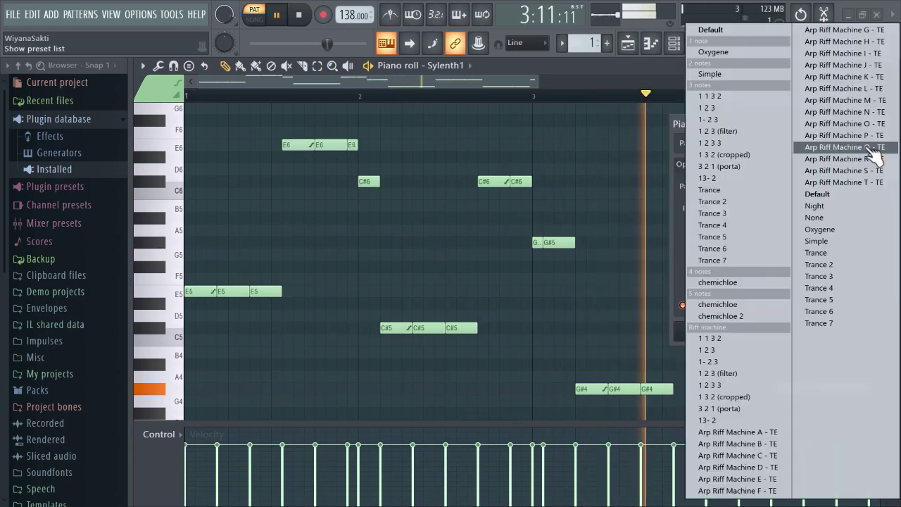
{"action": "left_click", "coordinate": [749, 181]}
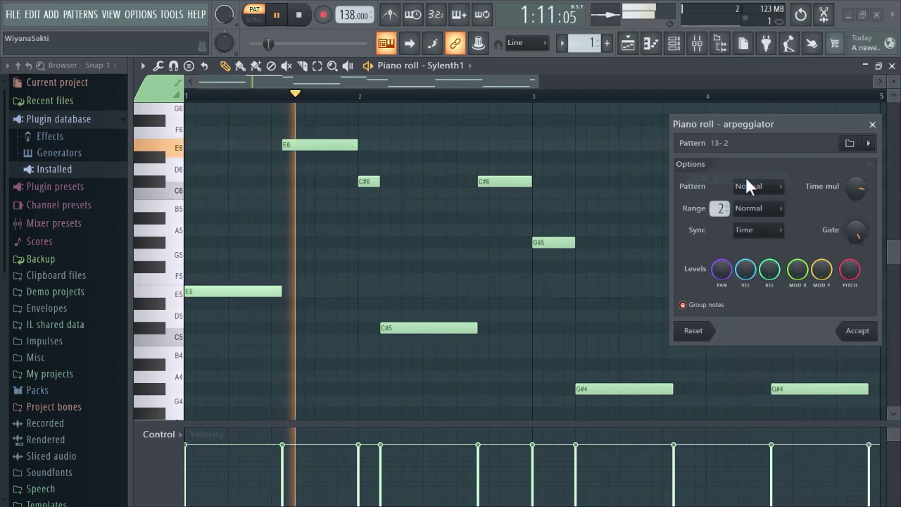
{"action": "left_click_drag", "start_coordinate": [721, 209], "coordinate": [721, 202]}
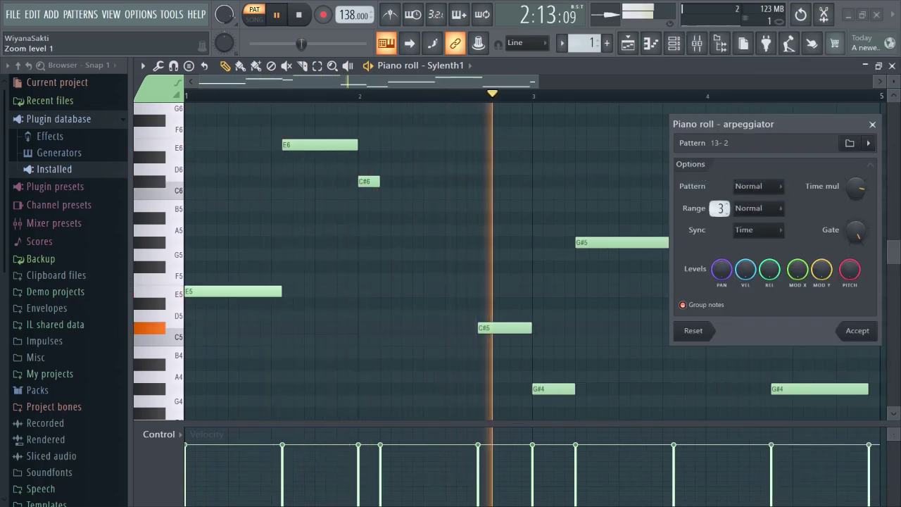
{"action": "mouse_move", "coordinate": [858, 187]}
{"action": "left_mouse_down"}
{"action": "mouse_move", "coordinate": [857, 202]}
{"action": "mouse_move", "coordinate": [857, 176]}
{"action": "left_mouse_up"}
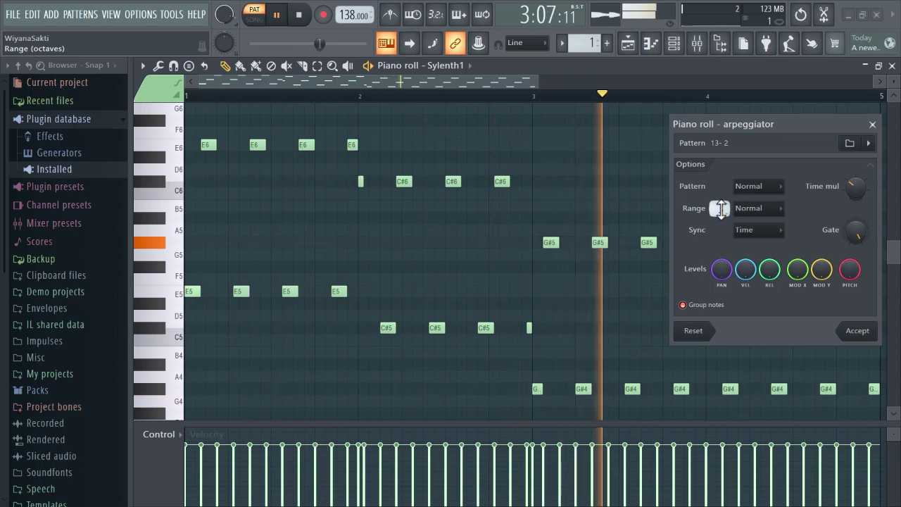
{"action": "left_click_drag", "start_coordinate": [721, 208], "coordinate": [721, 200]}
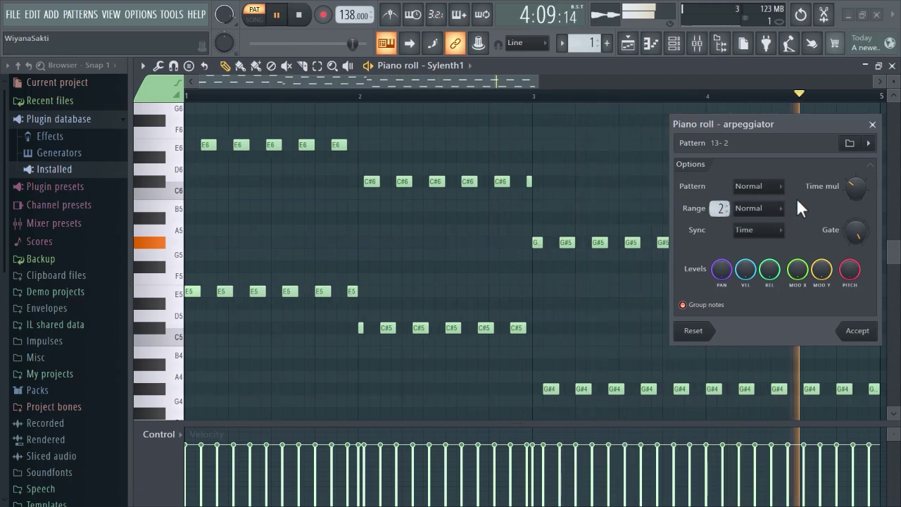
Load the three-note 1- 2 3 pattern, return the time multiplier to its centre position, and accept the arpeggio.
{"action": "left_click", "coordinate": [877, 146]}
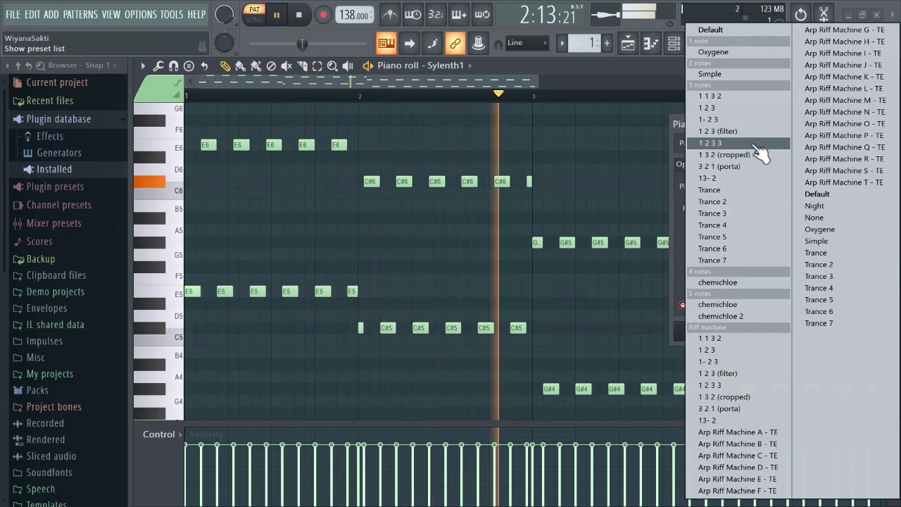
{"action": "left_click", "coordinate": [753, 119]}
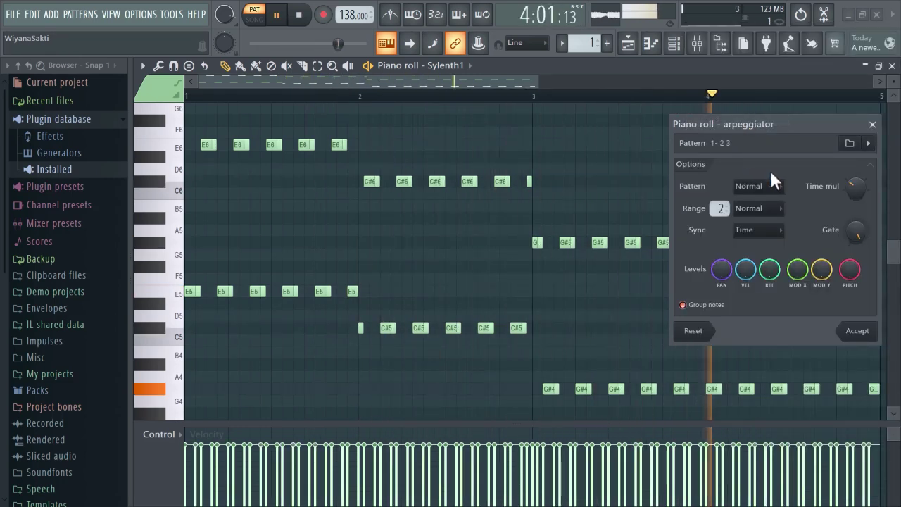
{"action": "left_click_drag", "start_coordinate": [852, 189], "coordinate": [852, 176]}
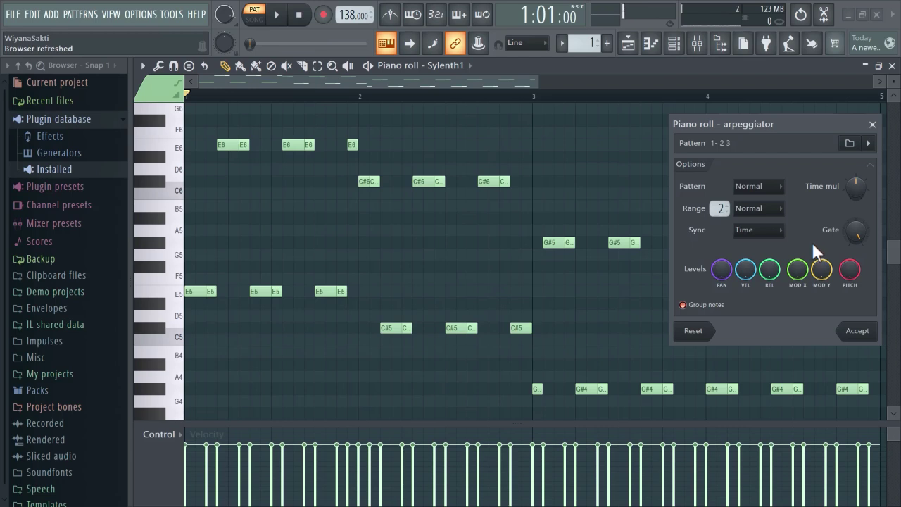
{"action": "left_click", "coordinate": [868, 332]}
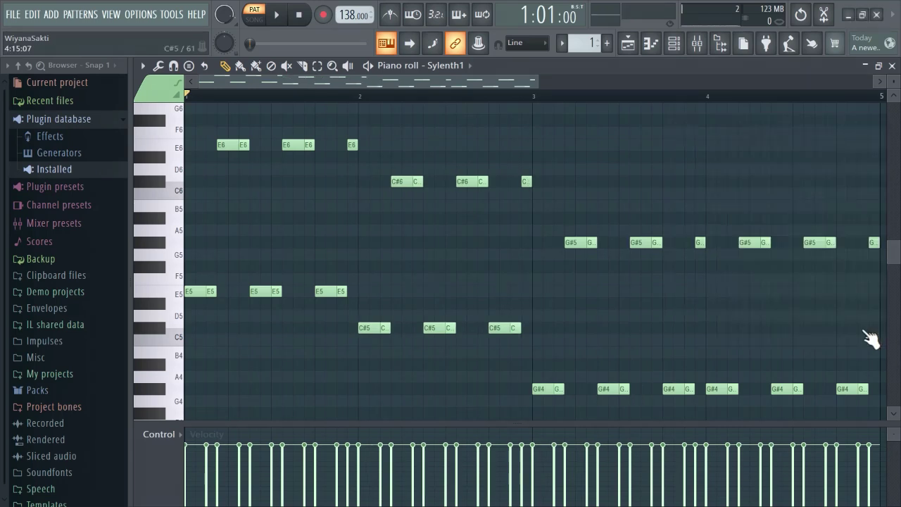
Play the chord progression in the piano roll through to bar 4 and stop playback.
{"action": "left_click", "coordinate": [286, 19]}
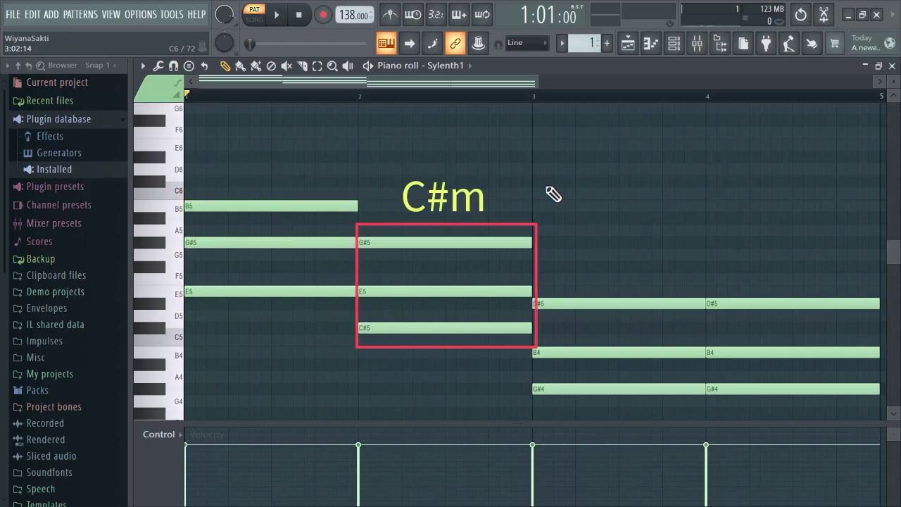
{"action": "left_click", "coordinate": [275, 23]}
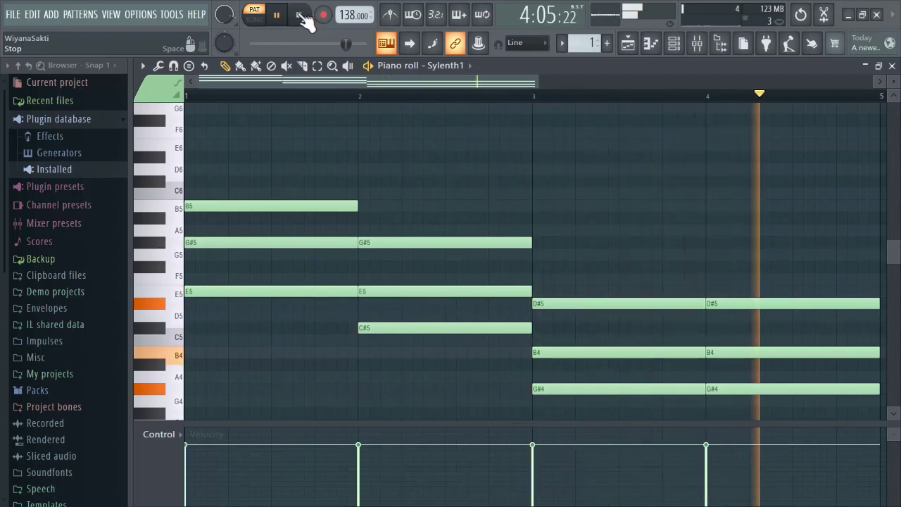
{"action": "left_click", "coordinate": [302, 17]}
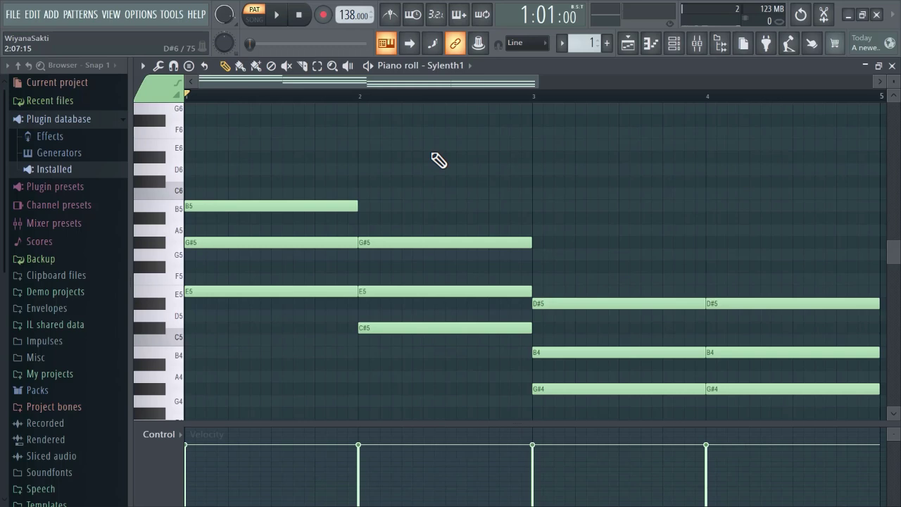
Open the arpeggiator on the chords and compare ranges 3 and 1 during playback, returning the range to 2.
{"action": "key", "text": "alt+a"}
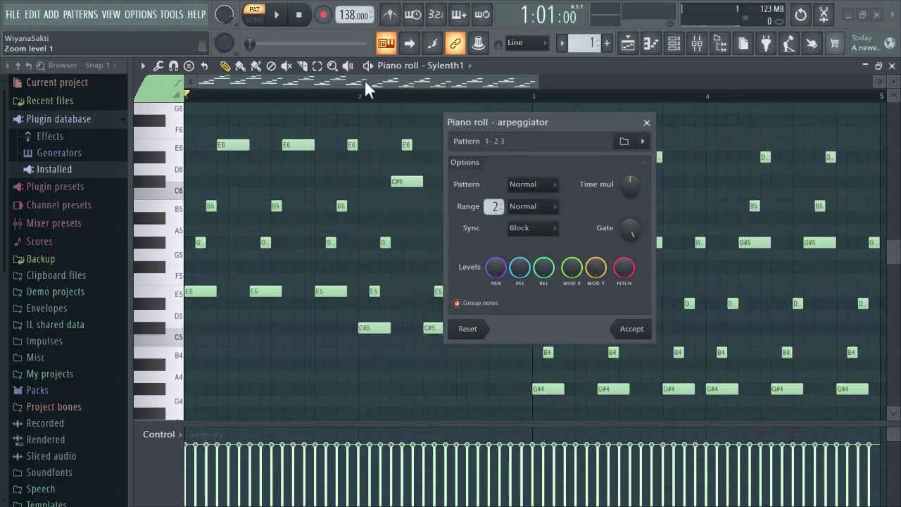
{"action": "key", "text": "space"}
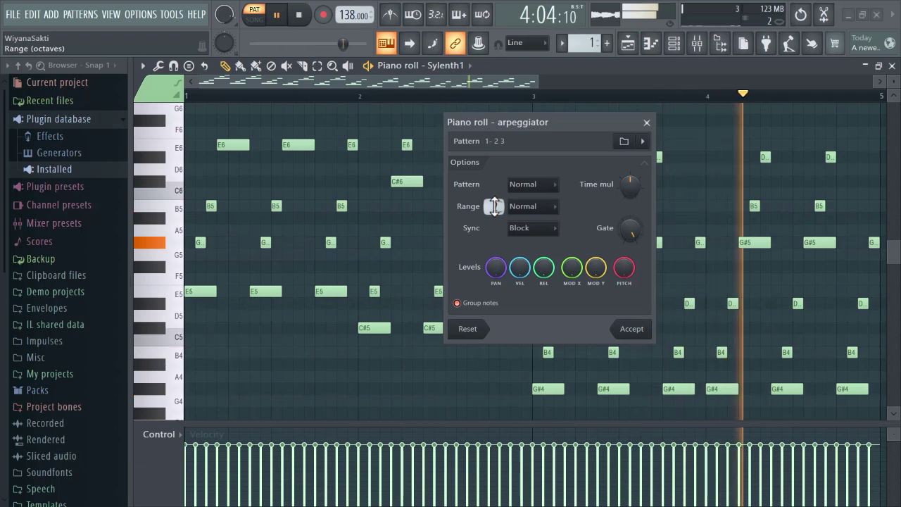
{"action": "left_click_drag", "start_coordinate": [495, 207], "coordinate": [495, 200]}
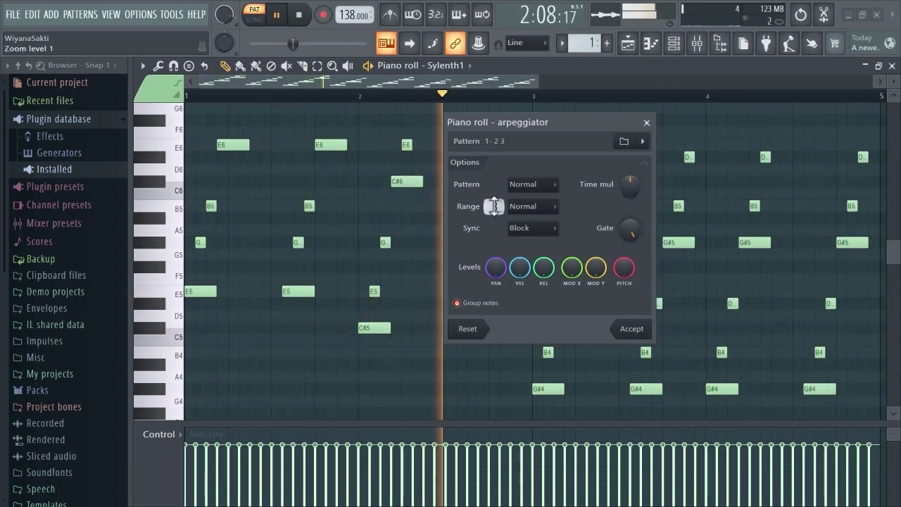
{"action": "left_click_drag", "start_coordinate": [495, 206], "coordinate": [495, 215]}
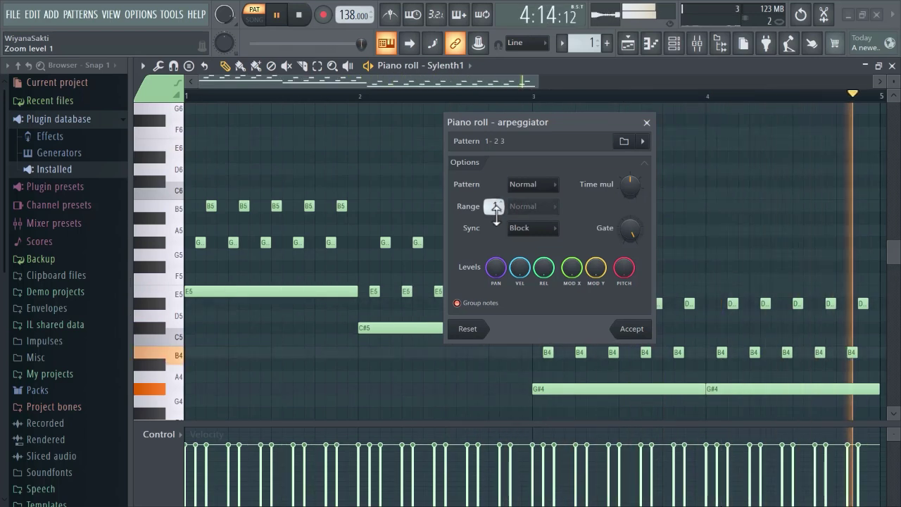
{"action": "left_click_drag", "start_coordinate": [495, 211], "coordinate": [495, 204]}
Load the Default arpeggiator pattern and shorten the gate during playback.
{"action": "left_click", "coordinate": [643, 142]}
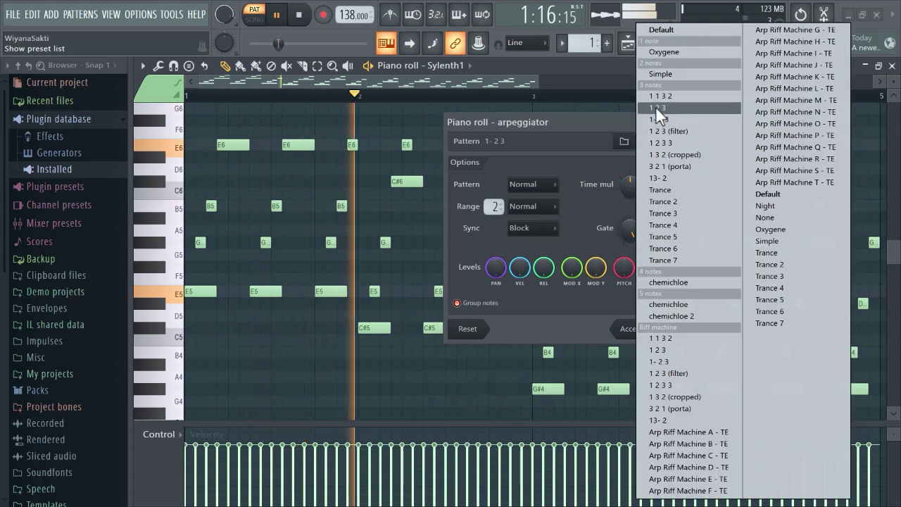
{"action": "left_click", "coordinate": [666, 28]}
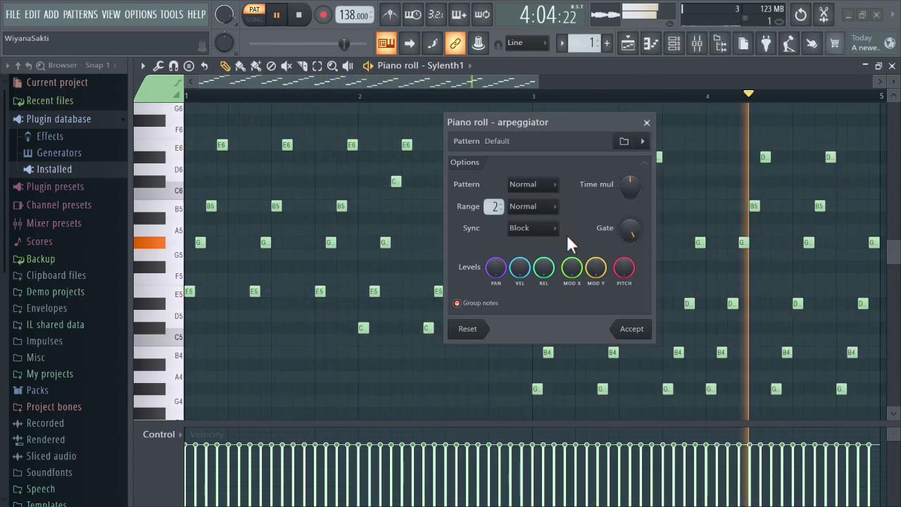
{"action": "left_click_drag", "start_coordinate": [633, 229], "coordinate": [633, 256]}
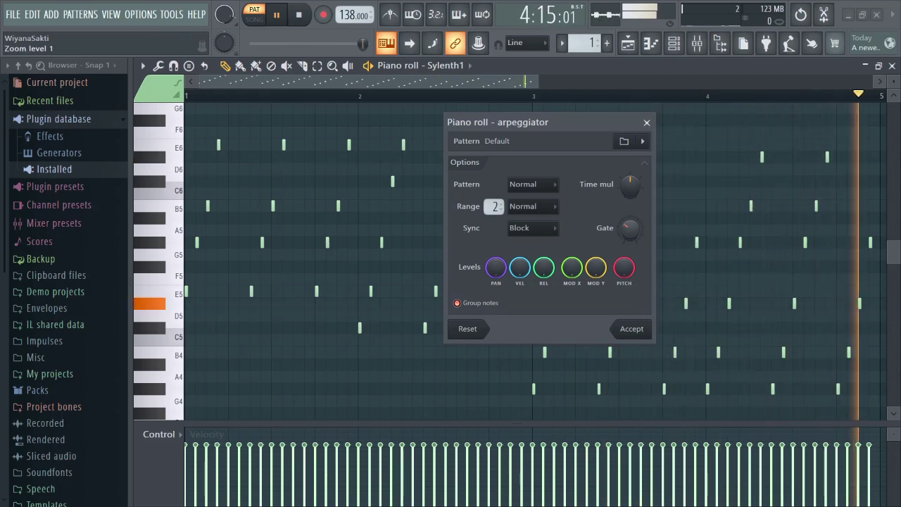
Lengthen the gate again and compare faster and slower time multiplier settings on the Default pattern.
{"action": "left_click_drag", "start_coordinate": [630, 192], "coordinate": [630, 169]}
{"action": "left_click_drag", "start_coordinate": [635, 227], "coordinate": [634, 204]}
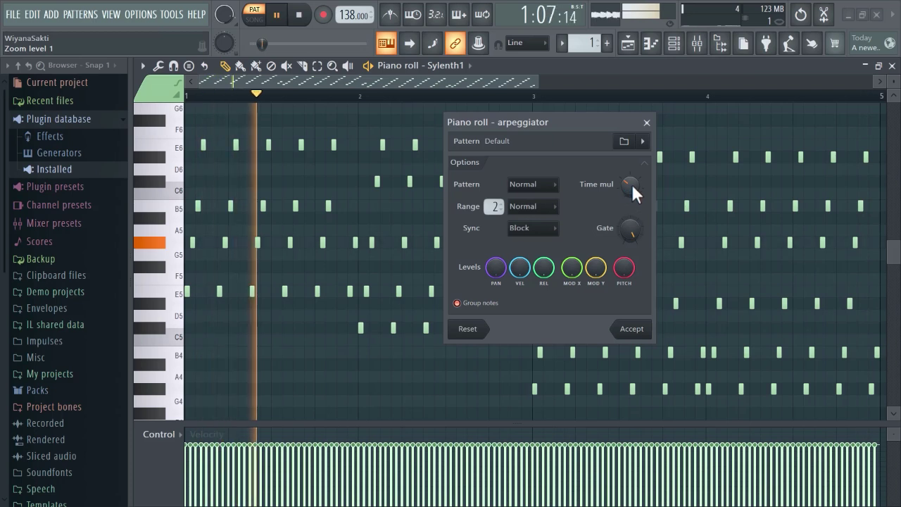
{"action": "mouse_move", "coordinate": [632, 184]}
{"action": "left_mouse_down"}
{"action": "mouse_move", "coordinate": [632, 158]}
{"action": "mouse_move", "coordinate": [632, 170]}
{"action": "left_mouse_up"}
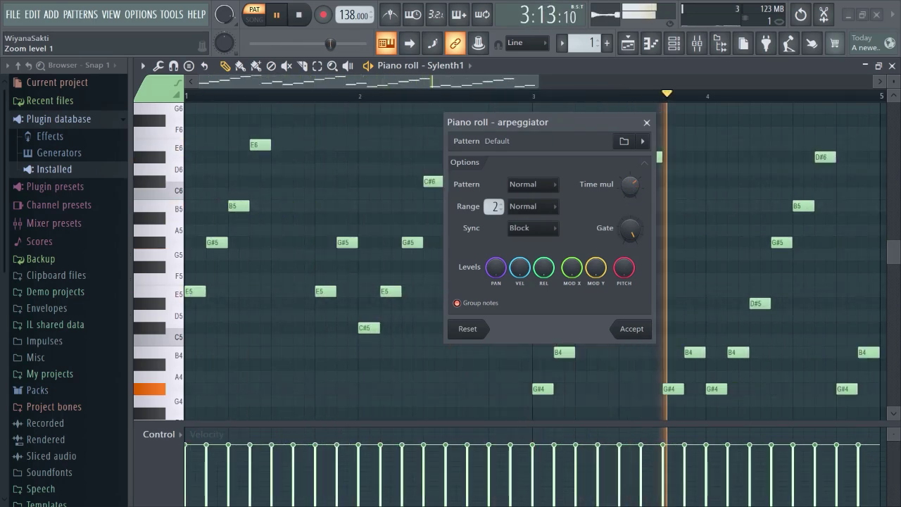
Load the Trance 2 pattern and return the time multiplier to its centre position.
{"action": "left_click", "coordinate": [642, 141]}
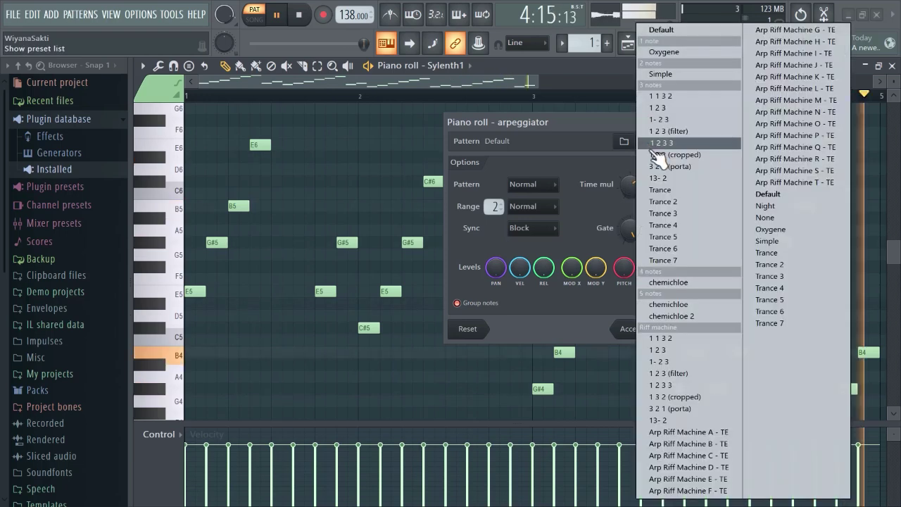
{"action": "left_click", "coordinate": [673, 201]}
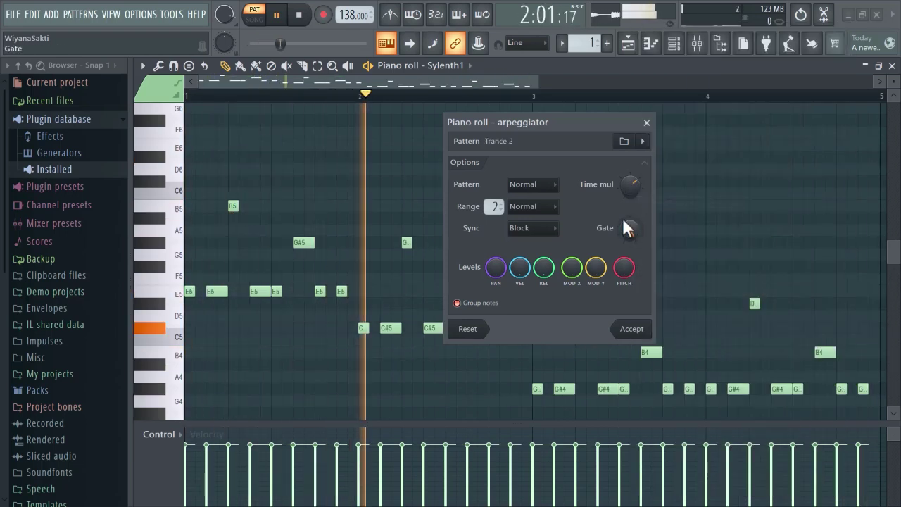
{"action": "left_click_drag", "start_coordinate": [631, 184], "coordinate": [631, 194]}
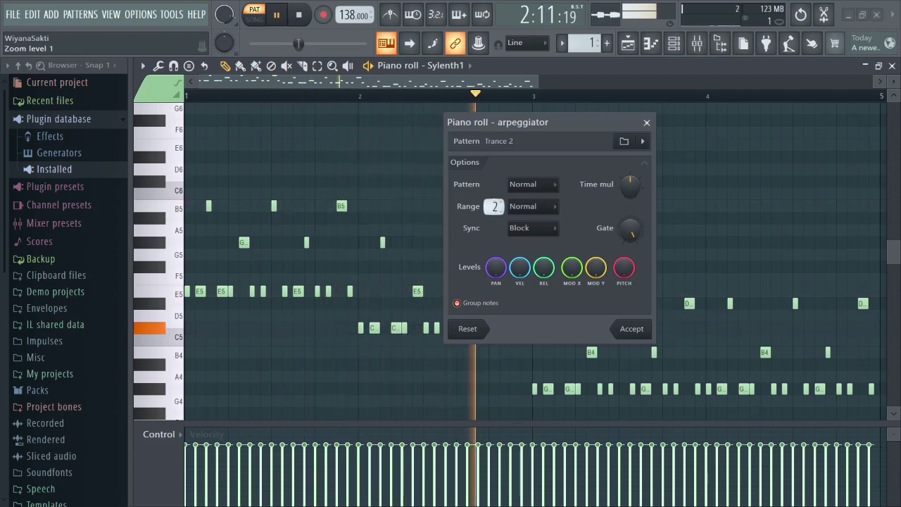
Audition the Trance 4, Trance 5, Trance 6 and Trance 7 patterns on the chords during playback.
{"action": "left_click", "coordinate": [642, 141]}
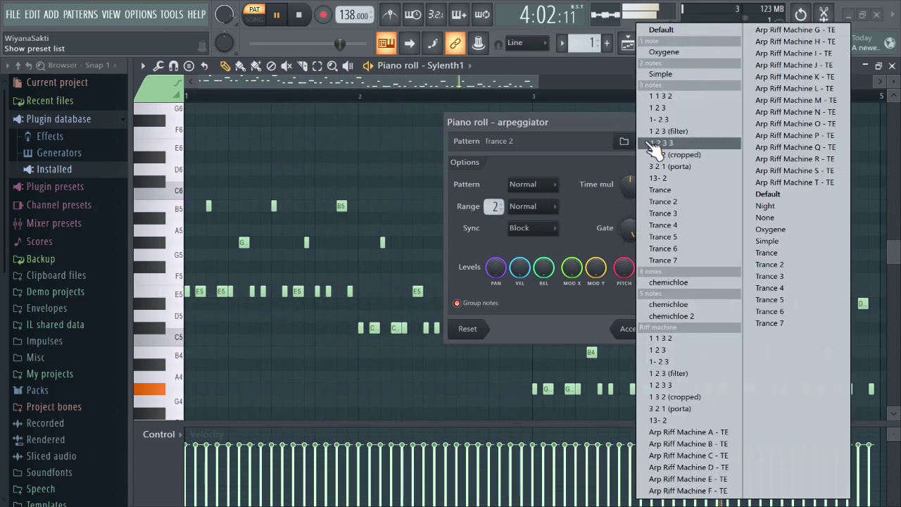
{"action": "left_click", "coordinate": [668, 225]}
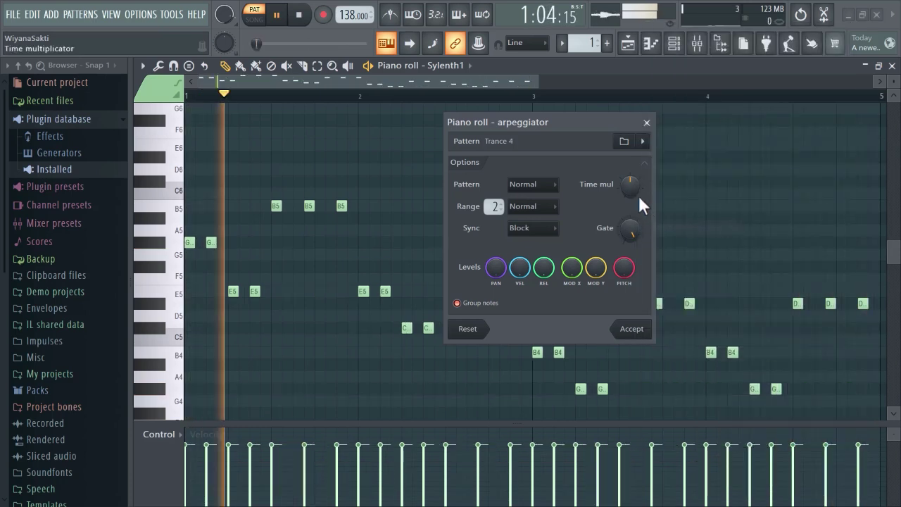
{"action": "left_click", "coordinate": [643, 141]}
{"action": "left_click", "coordinate": [668, 237]}
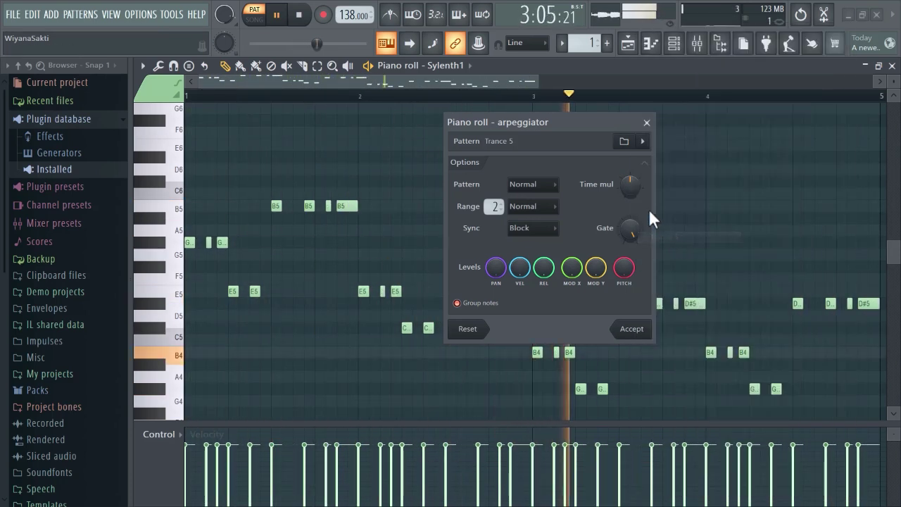
{"action": "left_click", "coordinate": [643, 142]}
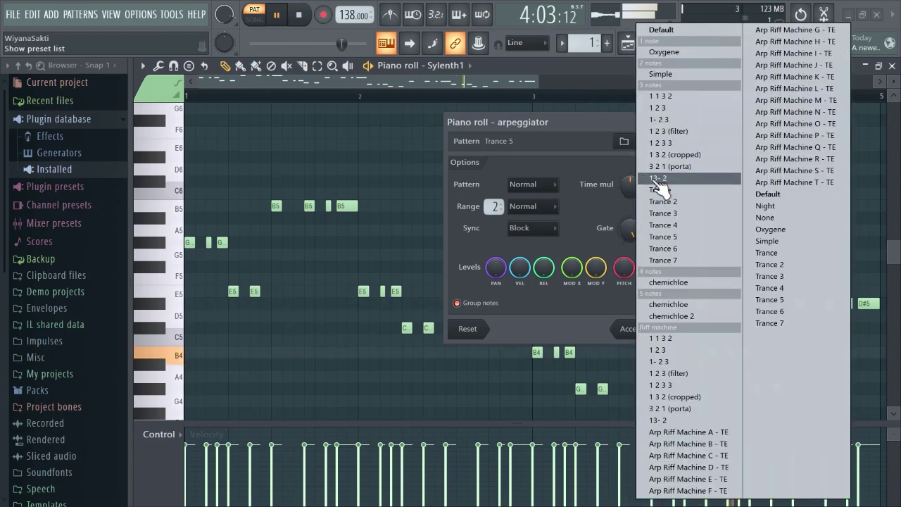
{"action": "left_click", "coordinate": [669, 248]}
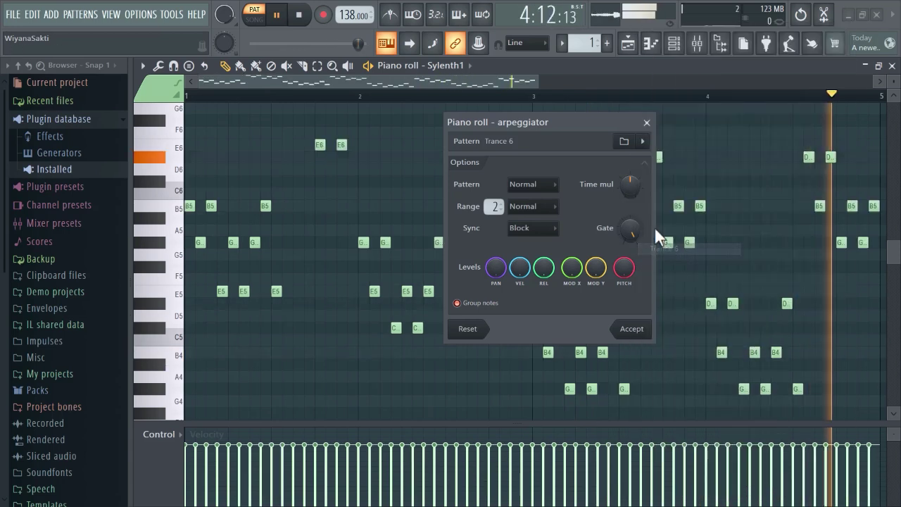
{"action": "left_click", "coordinate": [643, 143]}
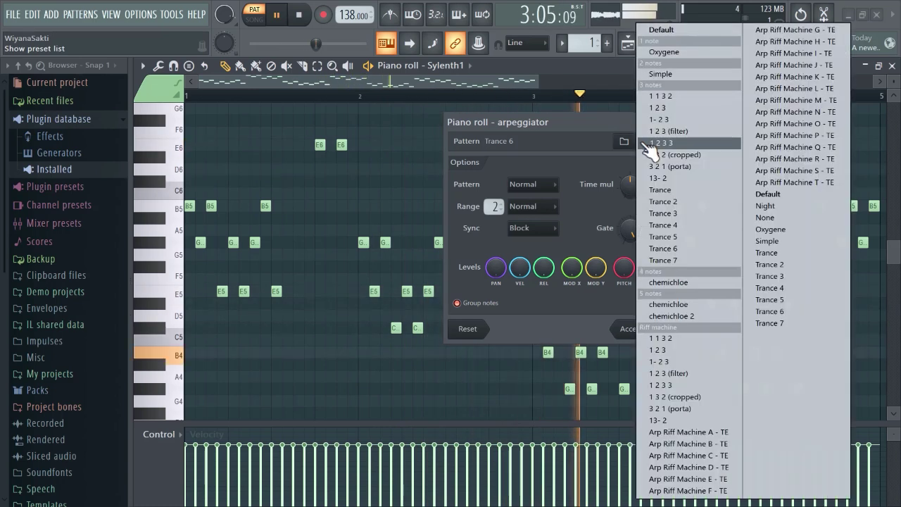
{"action": "left_click", "coordinate": [680, 262]}
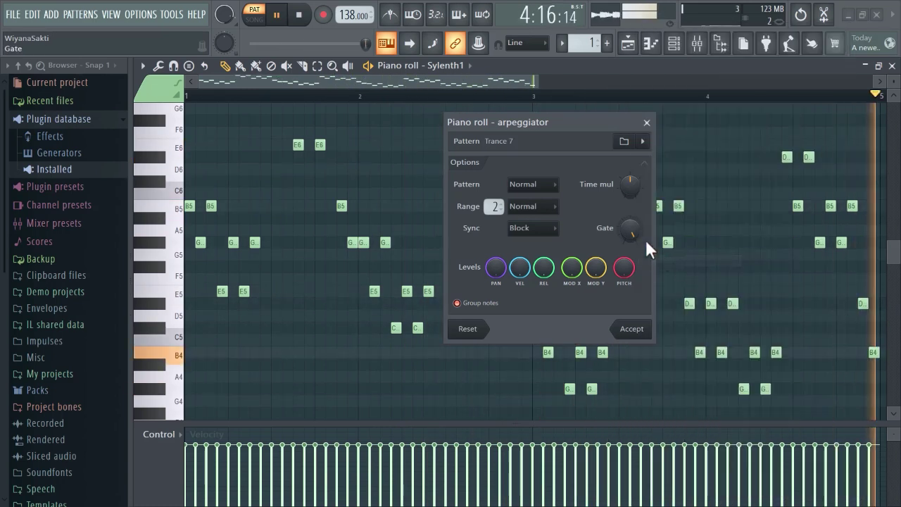
Audition the four-note chemichloe pattern and the five-note chemichloe 2 pattern during playback.
{"action": "left_click", "coordinate": [644, 143]}
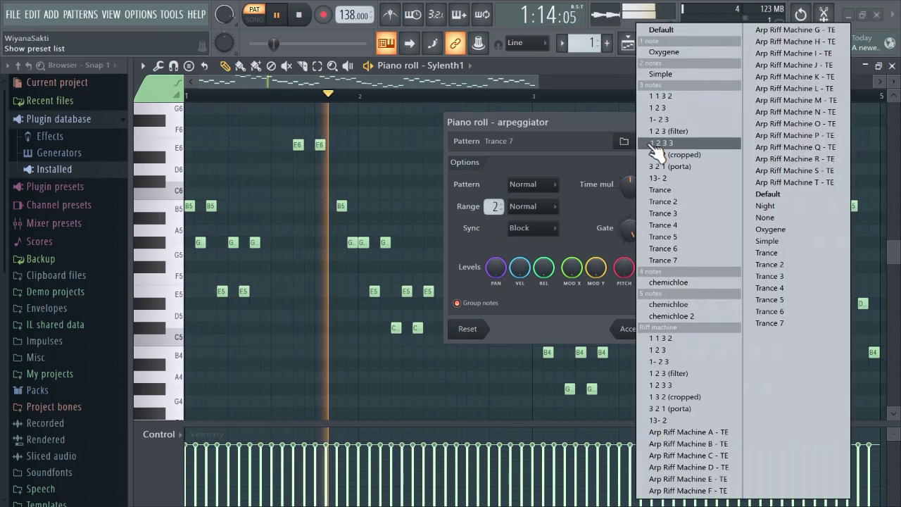
{"action": "left_click", "coordinate": [679, 283]}
{"action": "scroll", "coordinate": [628, 183], "scroll_direction": "down", "scroll_amount": 3}
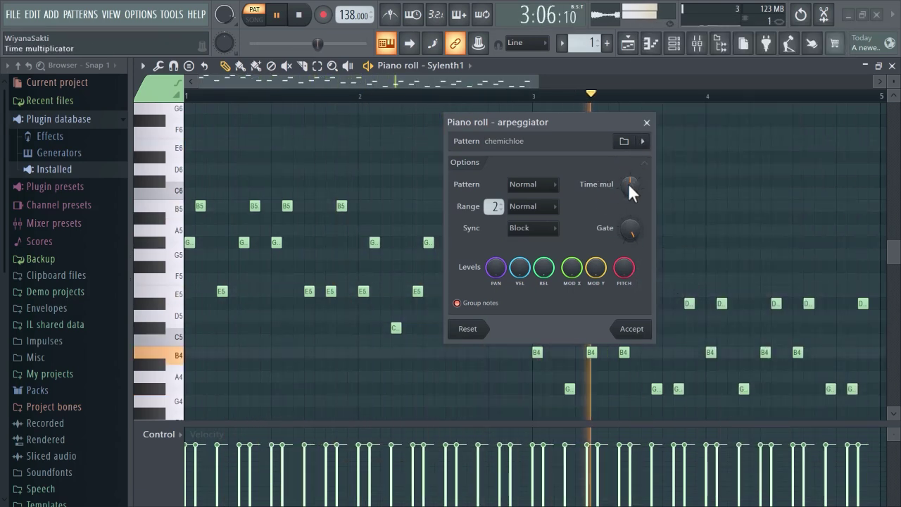
{"action": "left_click", "coordinate": [643, 141]}
{"action": "left_click", "coordinate": [694, 316]}
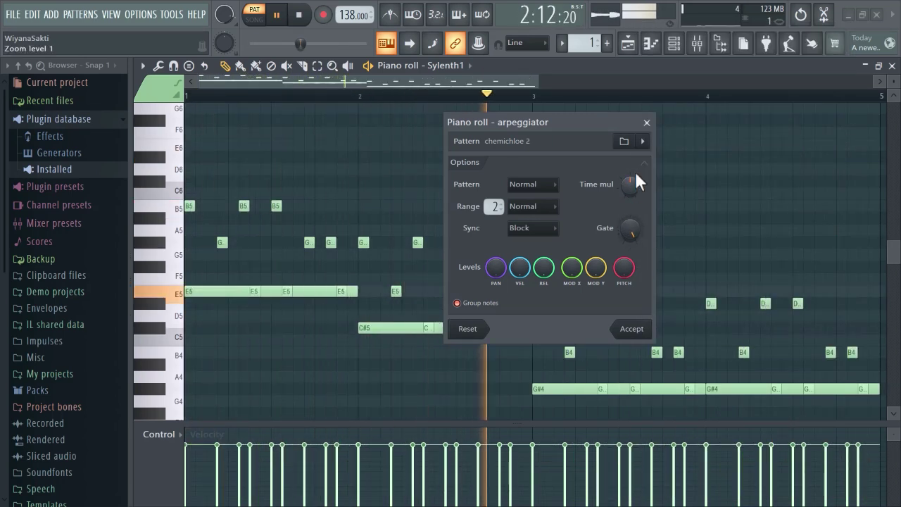
Load the 1 3 2 (cropped) pattern with range 3 and a shorter gate, accept the arpeggio, and stop playback.
{"action": "left_click", "coordinate": [643, 142]}
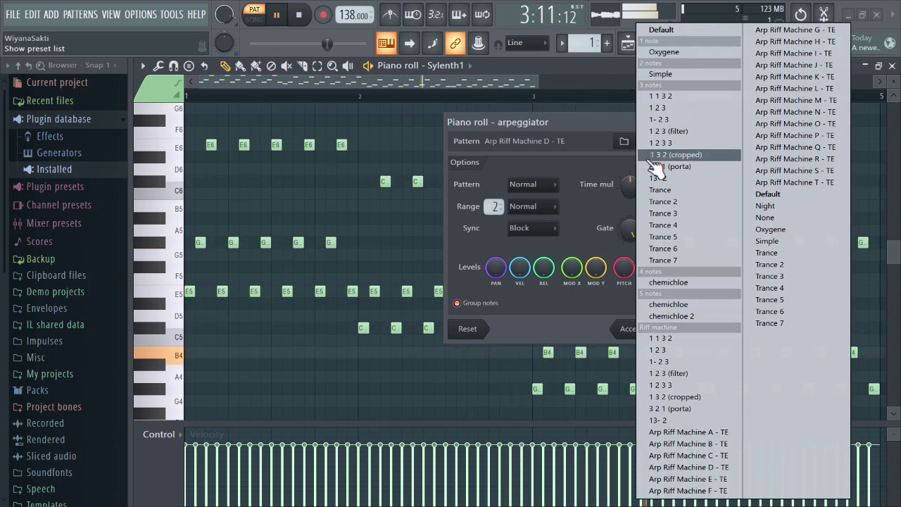
{"action": "left_click", "coordinate": [654, 157]}
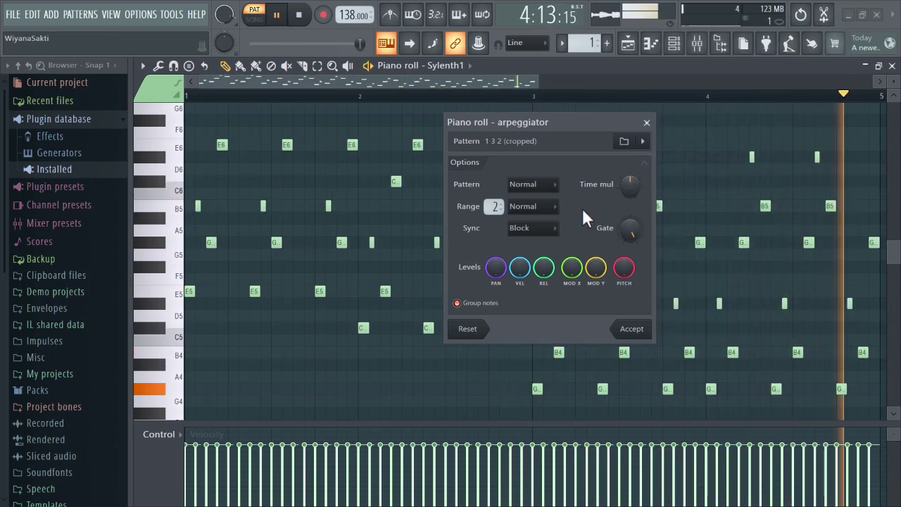
{"action": "left_click_drag", "start_coordinate": [496, 205], "coordinate": [496, 198]}
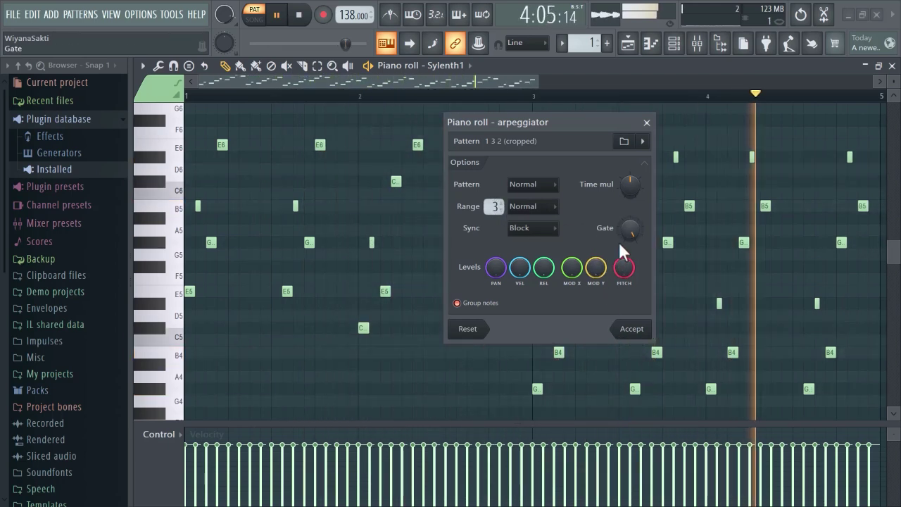
{"action": "left_click_drag", "start_coordinate": [631, 229], "coordinate": [631, 243]}
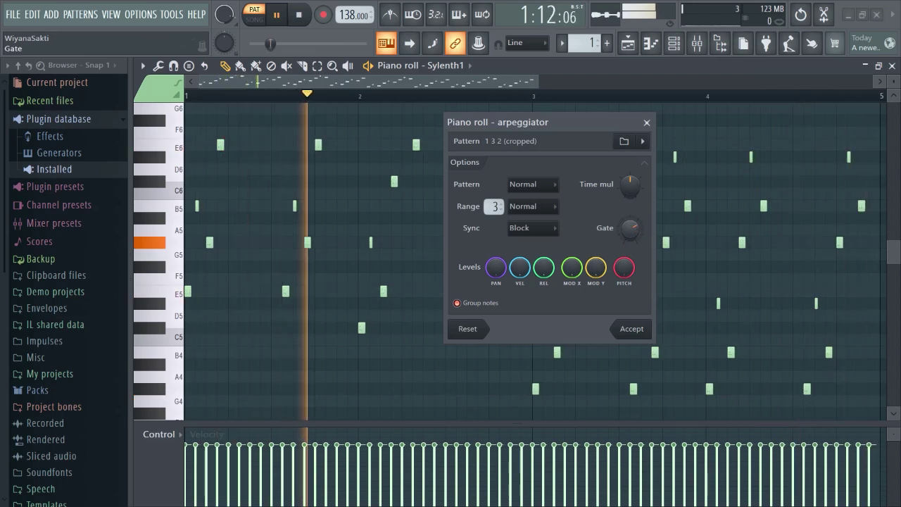
{"action": "left_click", "coordinate": [638, 331]}
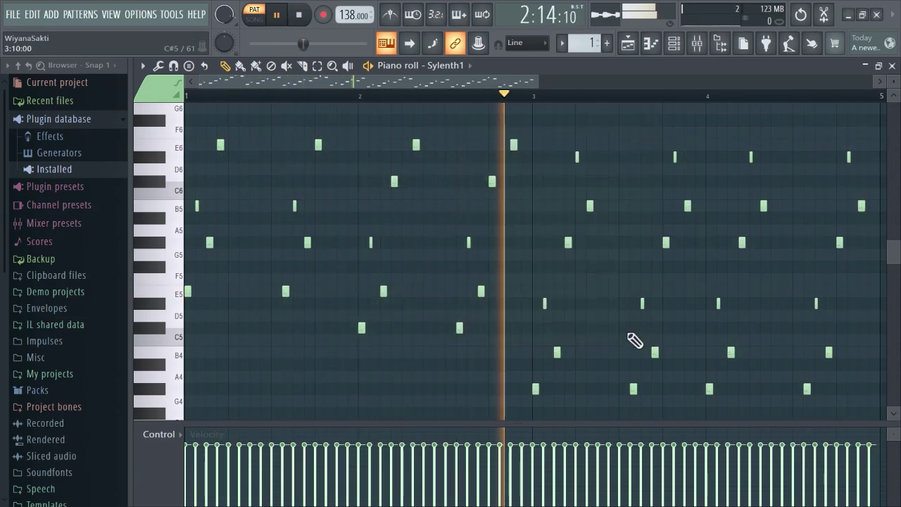
{"action": "left_click", "coordinate": [301, 18]}
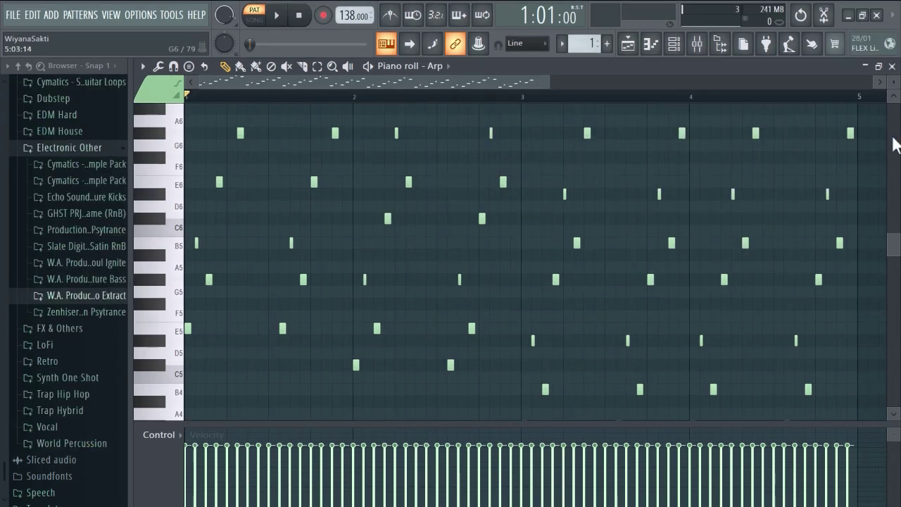
Close the piano roll and Channel rack, and place two consecutive Arp clips on Track 1 from bar 1 to bar 9.
{"action": "left_click", "coordinate": [893, 66]}
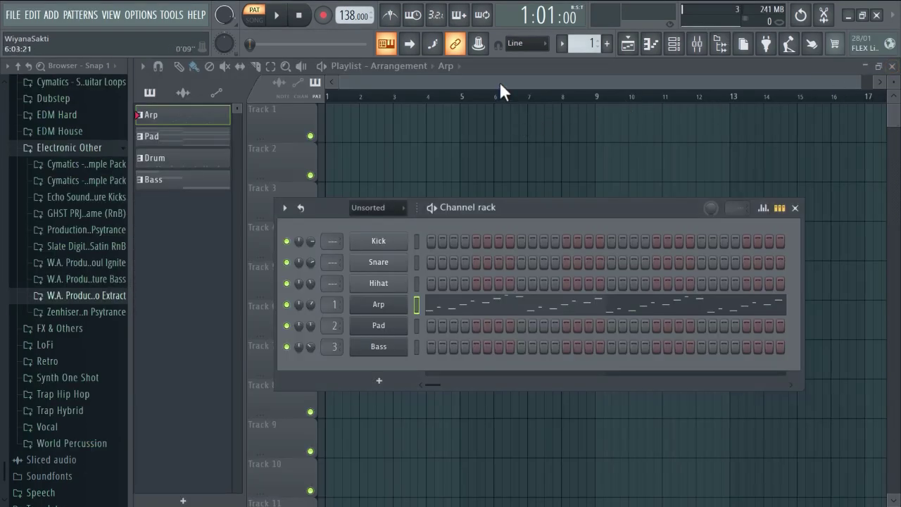
{"action": "key", "text": "F6"}
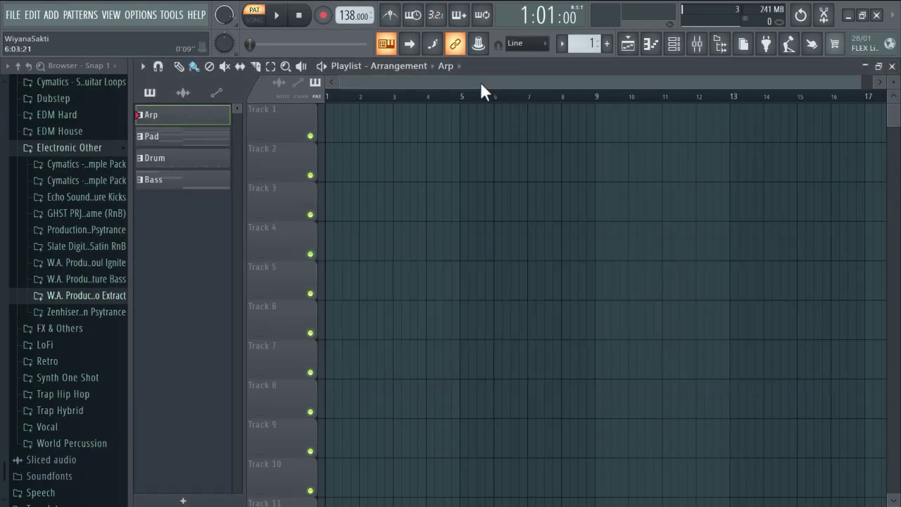
{"action": "left_click", "coordinate": [335, 126]}
{"action": "left_click_drag", "start_coordinate": [425, 127], "coordinate": [519, 125]}
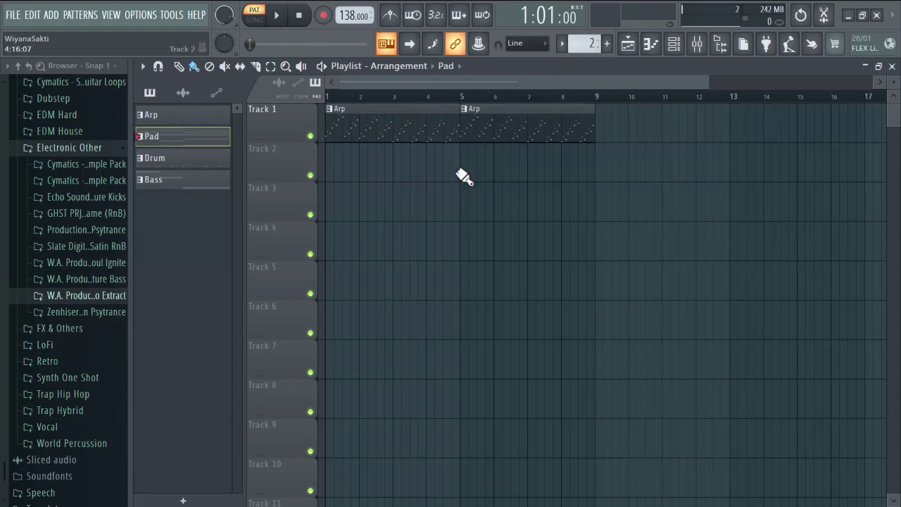
Place two consecutive Pad clips on Track 2 from bar 1 to bar 9, and play the song back briefly.
{"action": "left_click", "coordinate": [337, 170]}
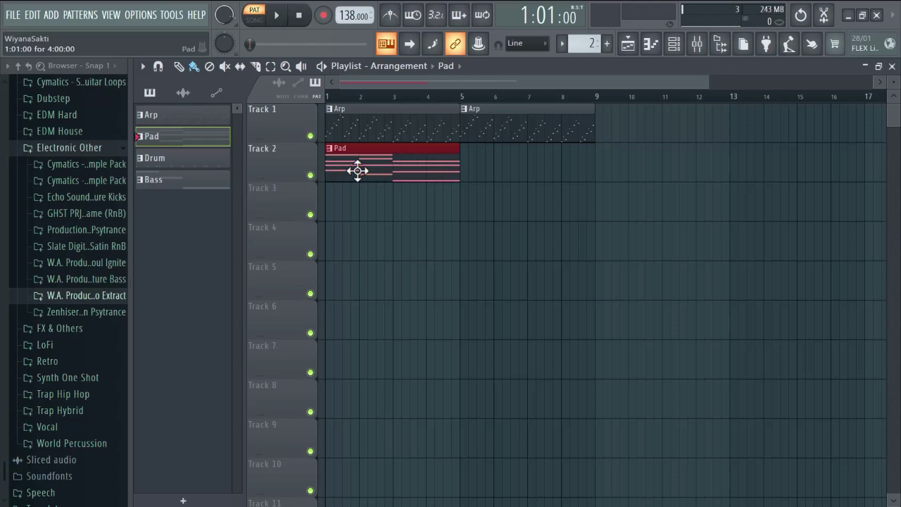
{"action": "left_click", "coordinate": [471, 168]}
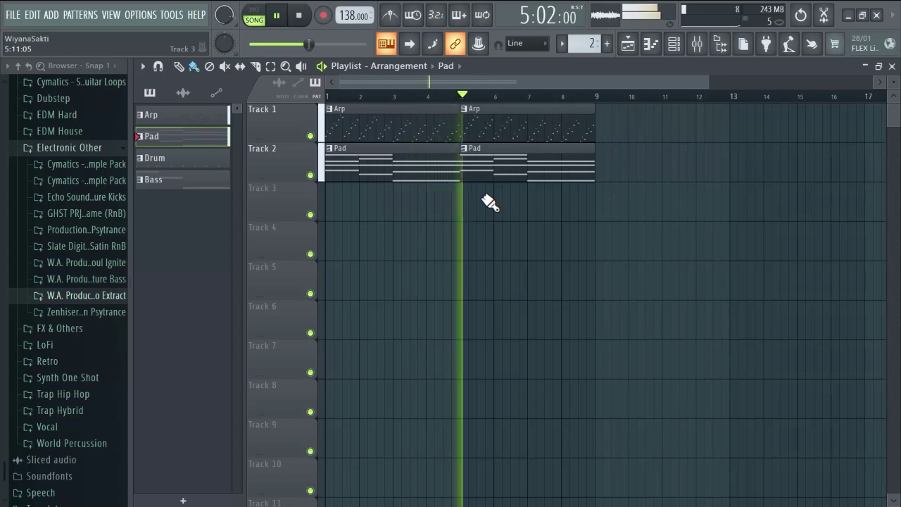
{"action": "left_click", "coordinate": [300, 15]}
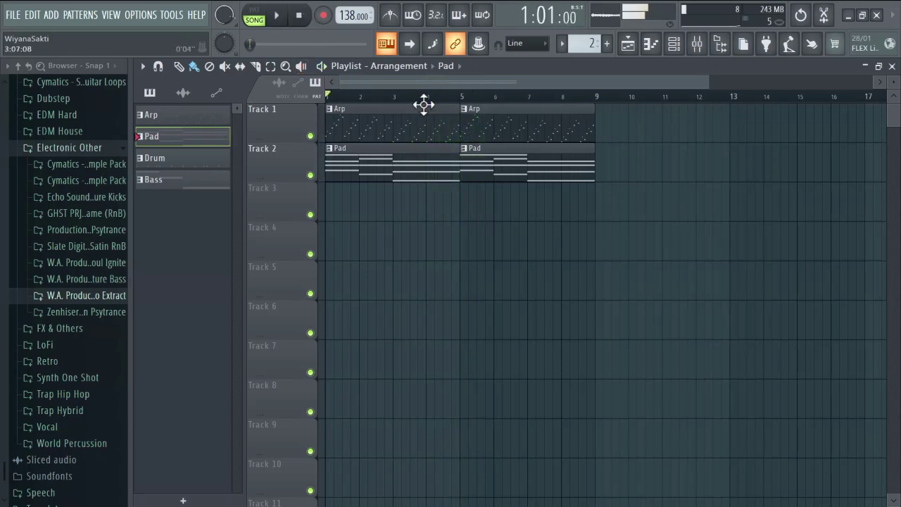
Add two more Arp clips on Track 1 and two more Pad clips on Track 2, from bar 9 to bar 17.
{"action": "left_click_drag", "start_coordinate": [426, 82], "coordinate": [519, 85]}
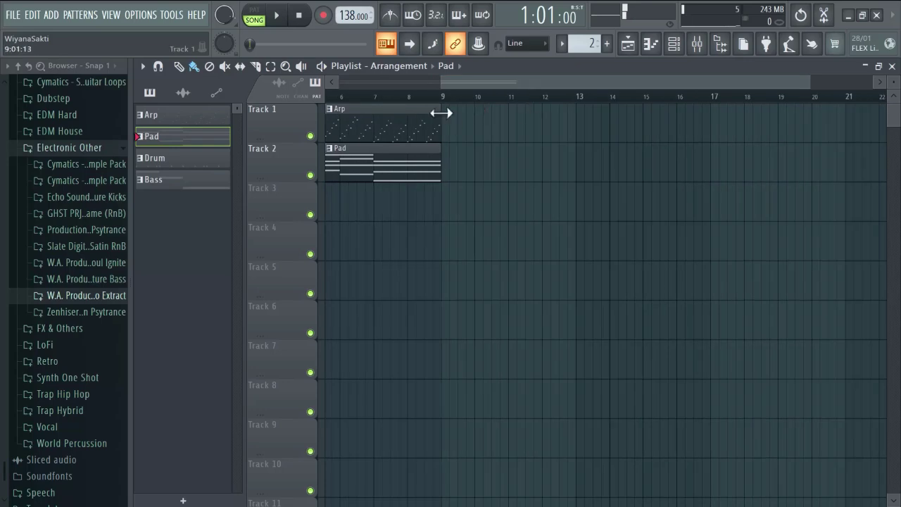
{"action": "left_click_drag", "start_coordinate": [451, 121], "coordinate": [704, 124]}
{"action": "left_click_drag", "start_coordinate": [443, 162], "coordinate": [704, 162]}
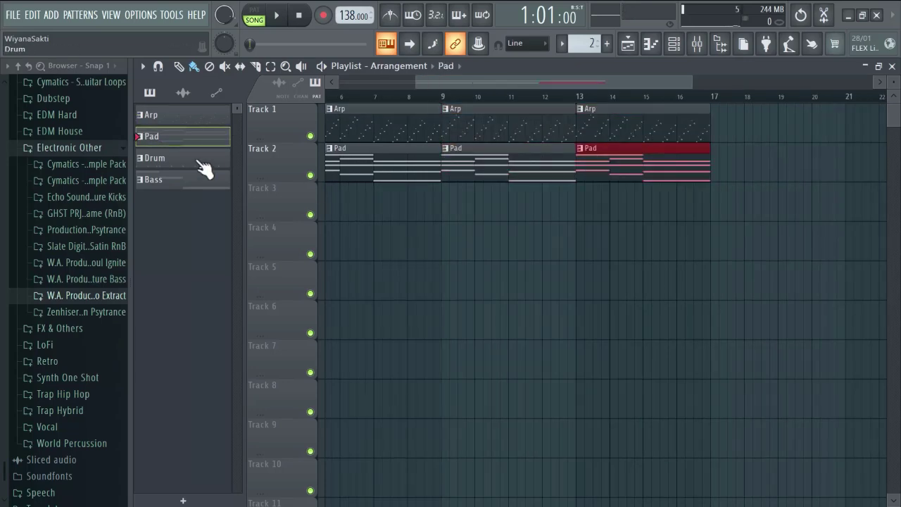
Place four consecutive Drum clips on Track 3 from bar 9 to bar 17, and review the Drum pattern's steps in the Channel rack.
{"action": "left_click", "coordinate": [197, 160]}
{"action": "left_click", "coordinate": [479, 204]}
{"action": "left_click_drag", "start_coordinate": [525, 214], "coordinate": [620, 243]}
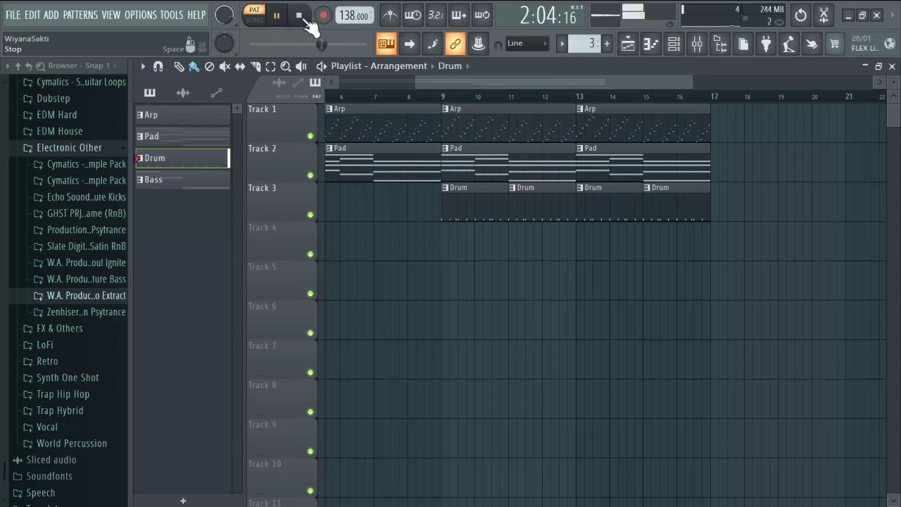
{"action": "left_click", "coordinate": [675, 44]}
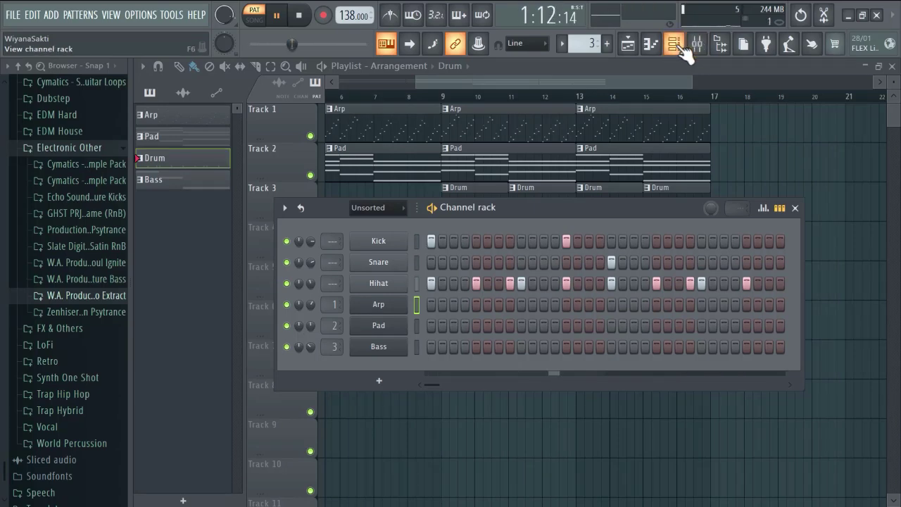
{"action": "left_click", "coordinate": [678, 46]}
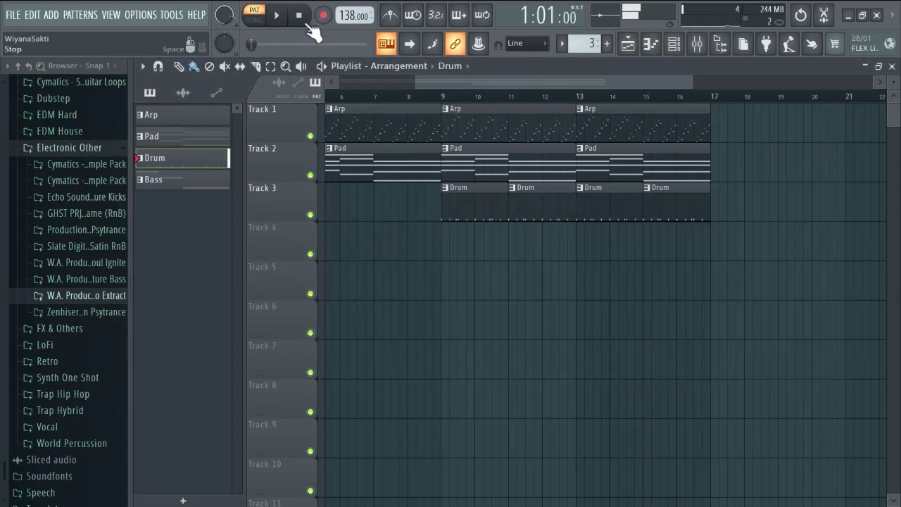
Place two consecutive Bass clips on Track 4 from bar 9 to bar 17, and play the Bass pattern in its piano roll.
{"action": "left_click_drag", "start_coordinate": [451, 242], "coordinate": [567, 284]}
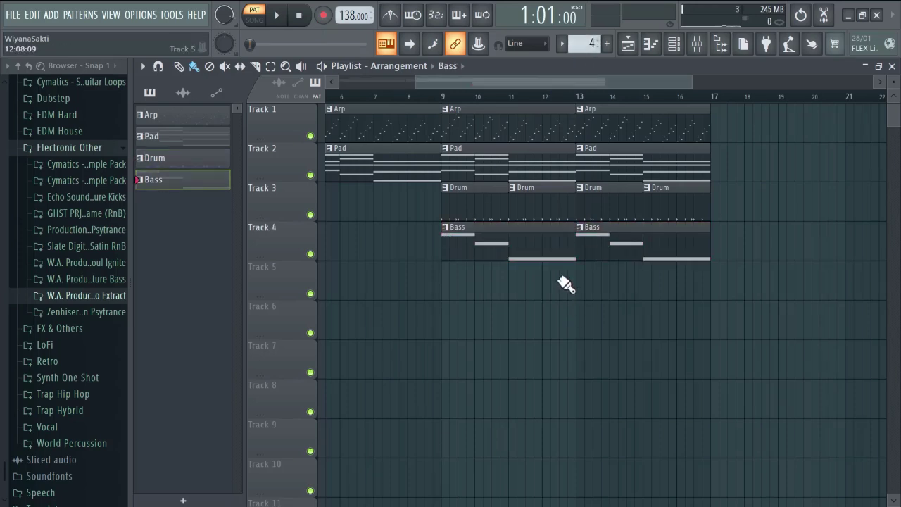
{"action": "double_click", "coordinate": [488, 246]}
{"action": "left_click", "coordinate": [279, 15]}
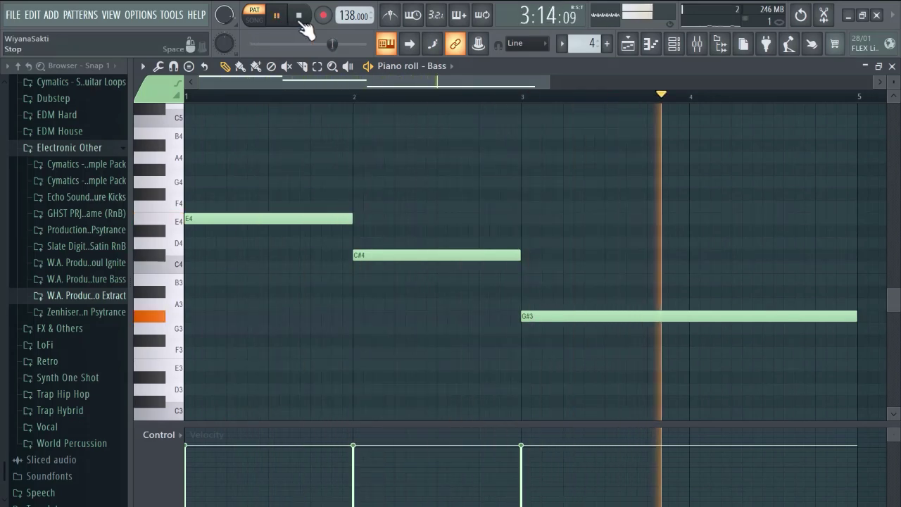
{"action": "left_click", "coordinate": [300, 18]}
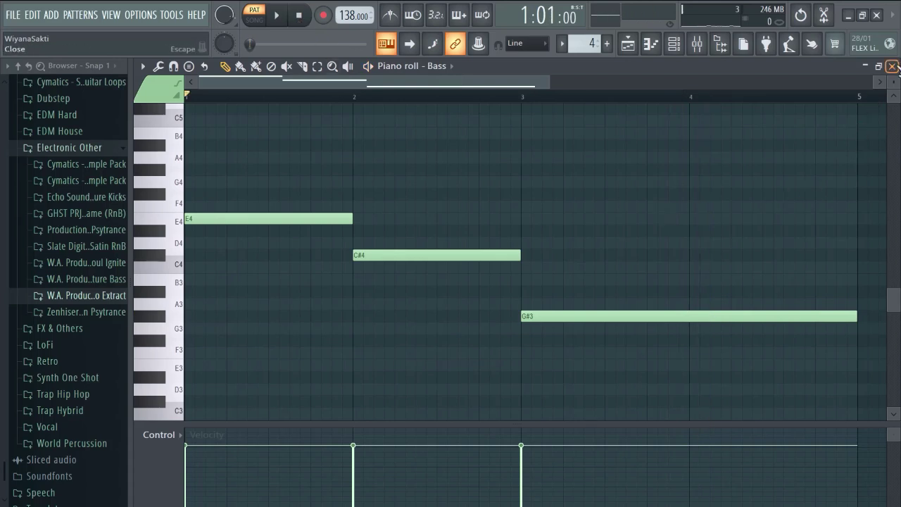
{"action": "left_click", "coordinate": [893, 66]}
Place the Millenium Downlifter 4 audio on Track 5 at bar 9 and the Challenge Reverse Cymbal on Track 3 ending at bar 8.
{"action": "left_click_drag", "start_coordinate": [475, 83], "coordinate": [381, 76]}
{"action": "left_click", "coordinate": [183, 92]}
{"action": "left_click_drag", "start_coordinate": [176, 114], "coordinate": [596, 291]}
{"action": "left_click_drag", "start_coordinate": [177, 136], "coordinate": [510, 208]}
{"action": "left_click_drag", "start_coordinate": [615, 81], "coordinate": [570, 73]}
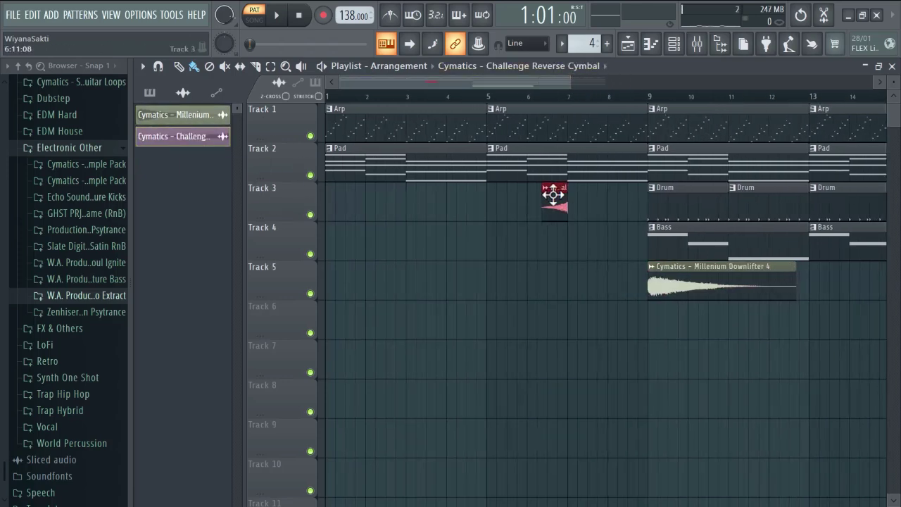
Shorten the second Arp and Pad clips to end at bar 8, and play the whole arrangement.
{"action": "left_click", "coordinate": [642, 114]}
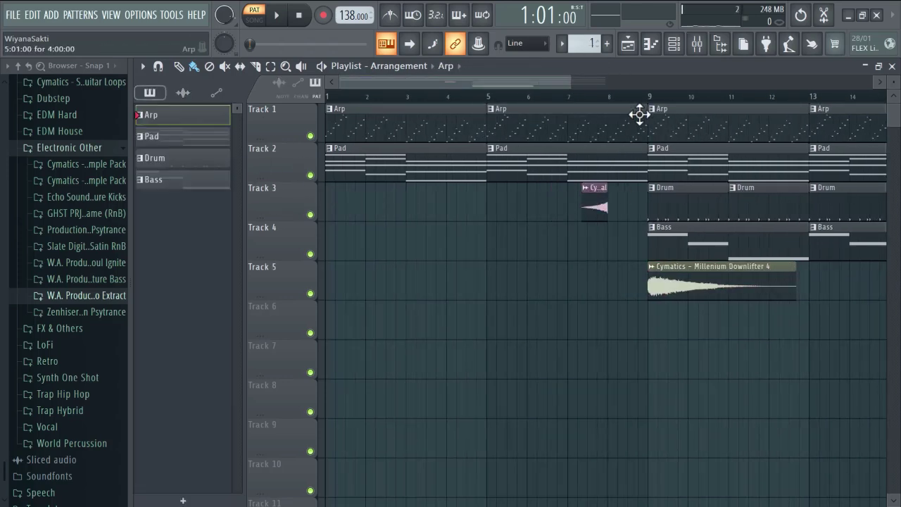
{"action": "left_click_drag", "start_coordinate": [569, 84], "coordinate": [643, 83]}
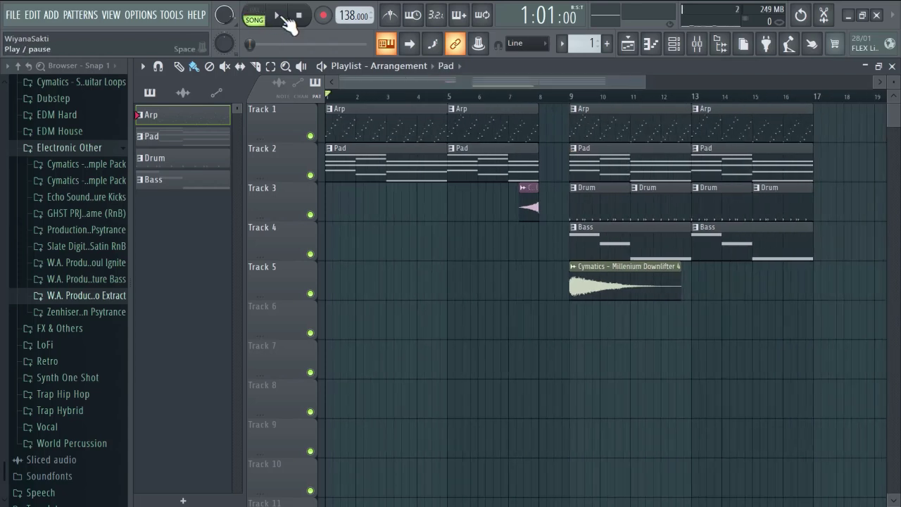
{"action": "left_click", "coordinate": [284, 17]}
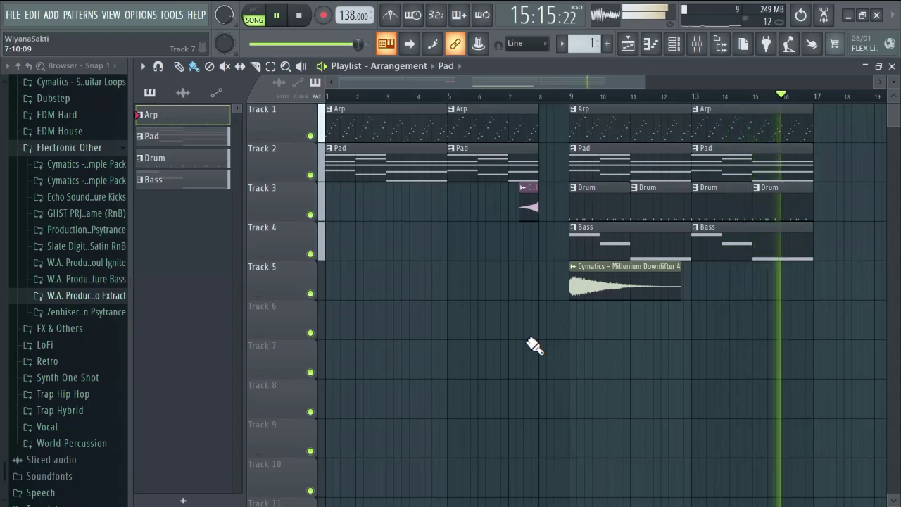
{"action": "left_click", "coordinate": [300, 15]}
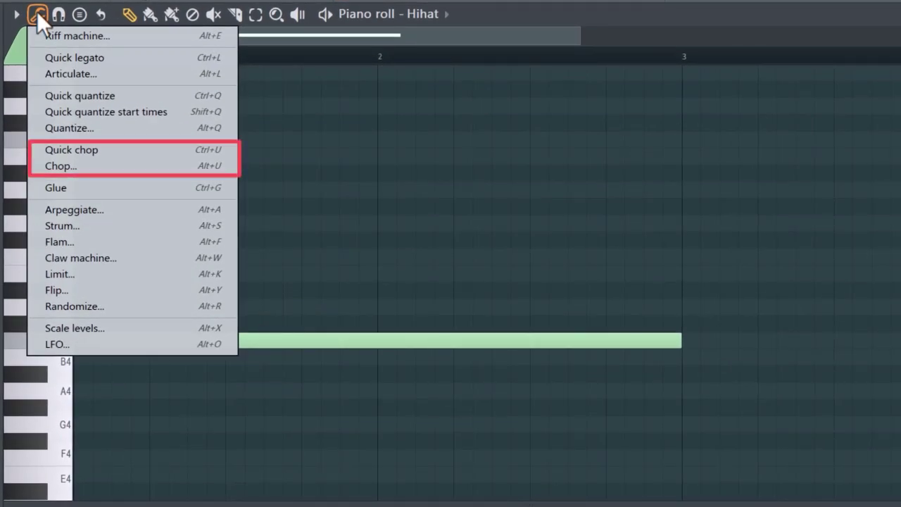
Try Quick chop on the long Hihat C5 note, repeat it with a finer snap setting, and undo the chop.
{"action": "left_click", "coordinate": [114, 150]}
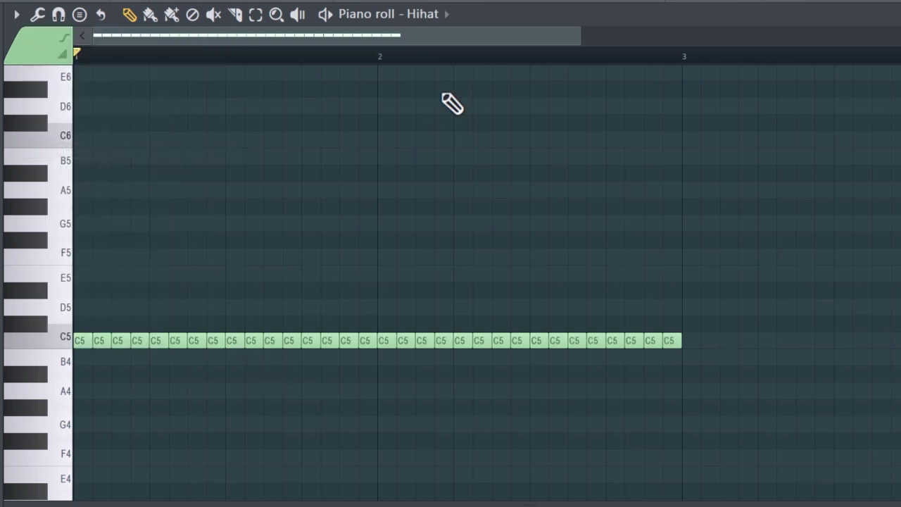
{"action": "left_click_drag", "start_coordinate": [580, 44], "coordinate": [408, 54]}
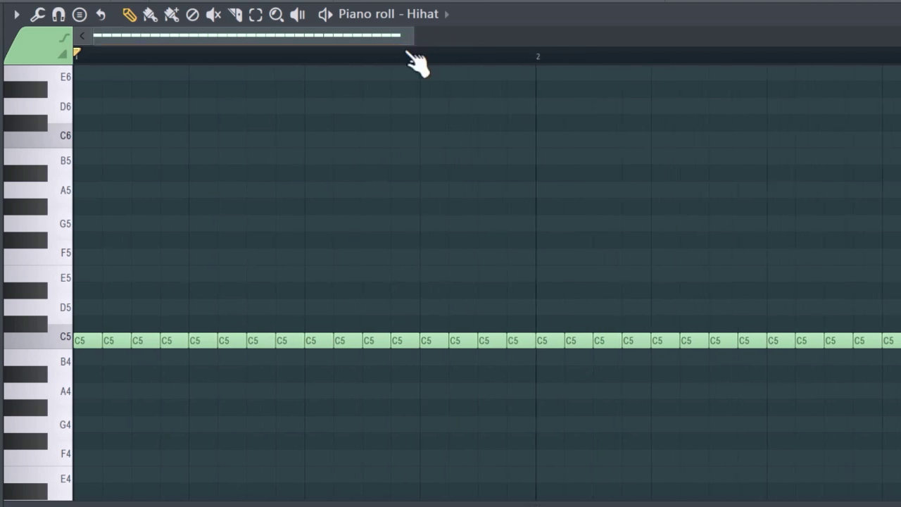
{"action": "left_click", "coordinate": [65, 19]}
{"action": "left_click", "coordinate": [86, 127]}
{"action": "left_click", "coordinate": [38, 15]}
{"action": "left_click", "coordinate": [92, 149]}
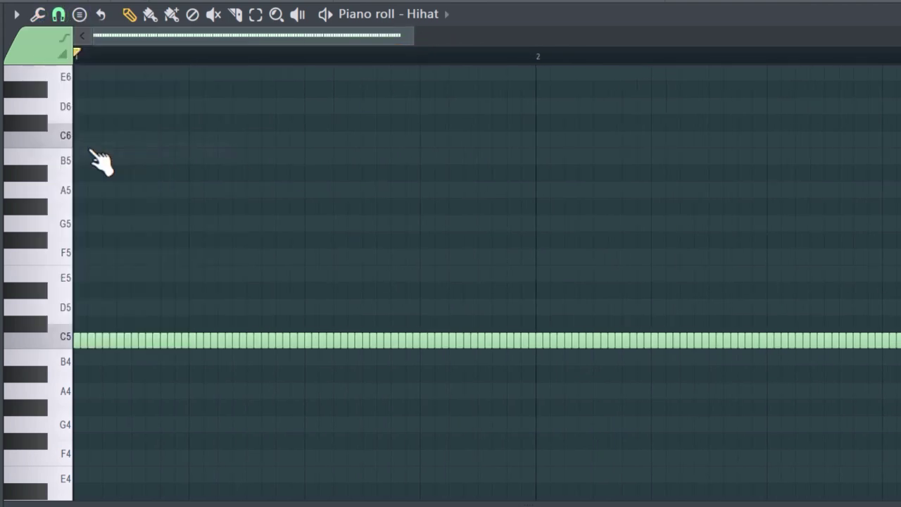
{"action": "key", "text": "ctrl+z"}
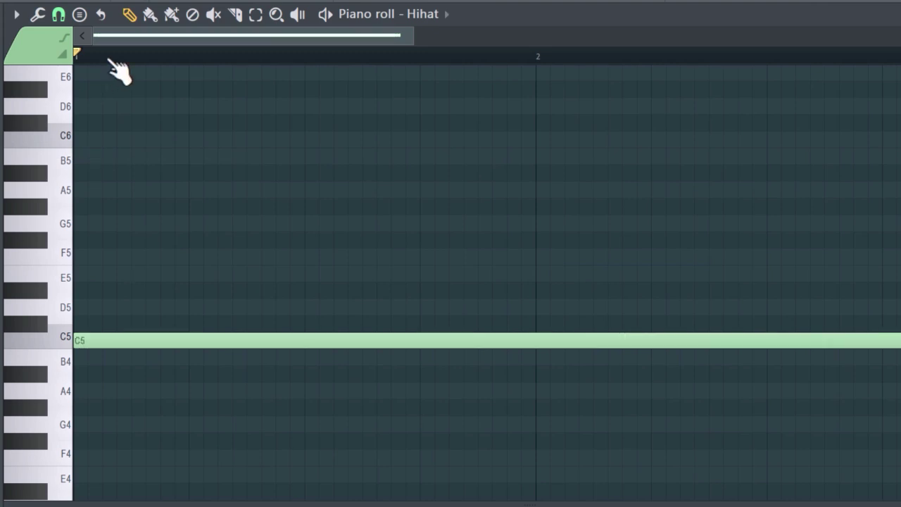
{"action": "left_click", "coordinate": [37, 14]}
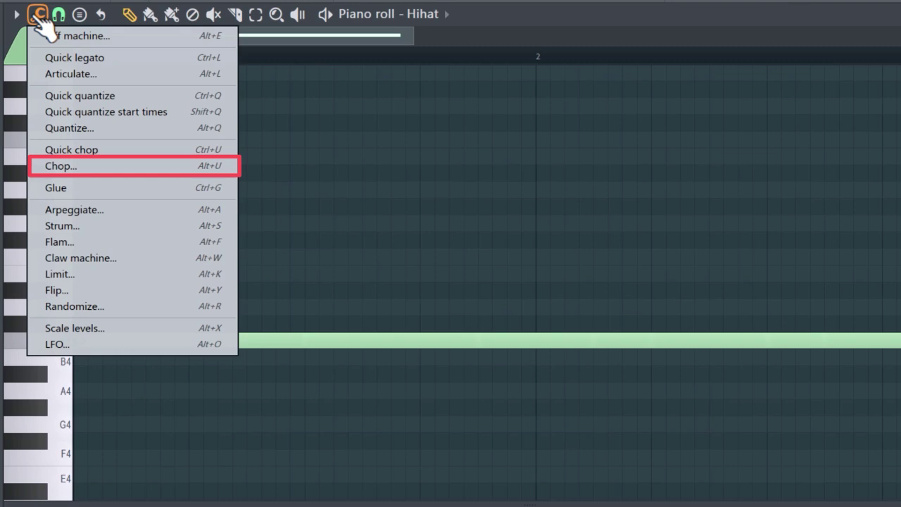
{"action": "left_click", "coordinate": [36, 18]}
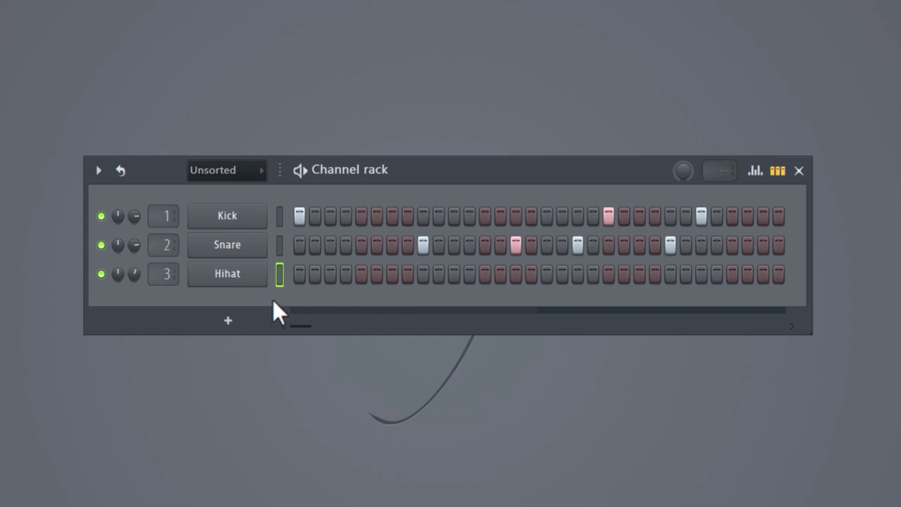
Open the Hihat channel's piano roll, preview a few keys, and add a C5 note from bar 1 to bar 3.
{"action": "right_click", "coordinate": [240, 281]}
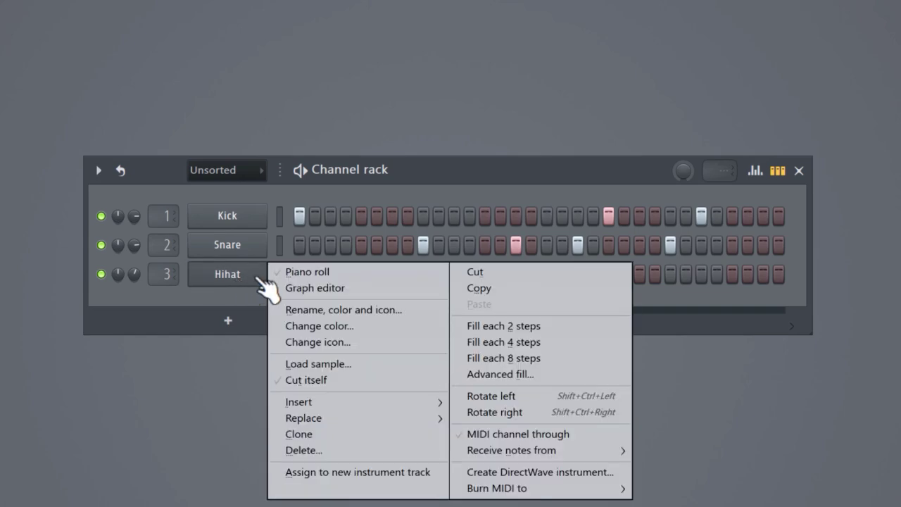
{"action": "left_click", "coordinate": [292, 271]}
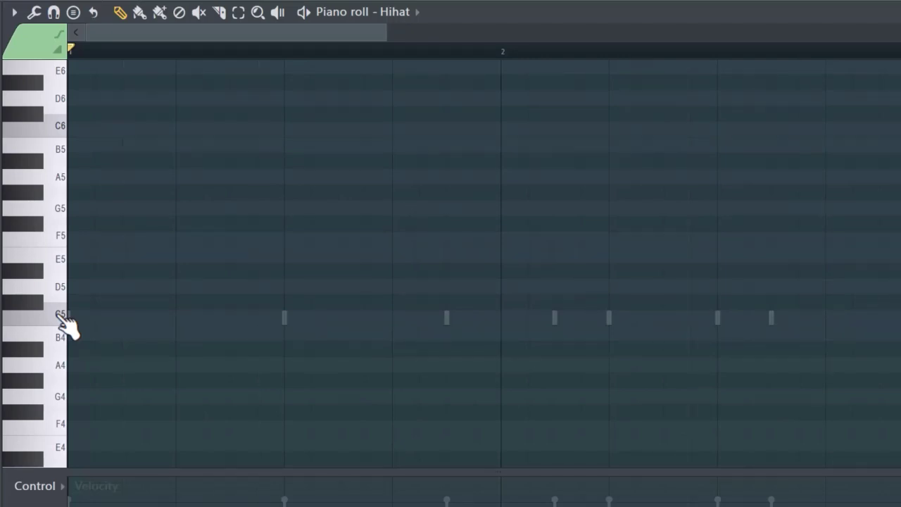
{"action": "left_click", "coordinate": [65, 236]}
{"action": "left_click", "coordinate": [60, 398]}
{"action": "left_click", "coordinate": [42, 385]}
{"action": "left_click", "coordinate": [62, 398]}
{"action": "left_click", "coordinate": [95, 318]}
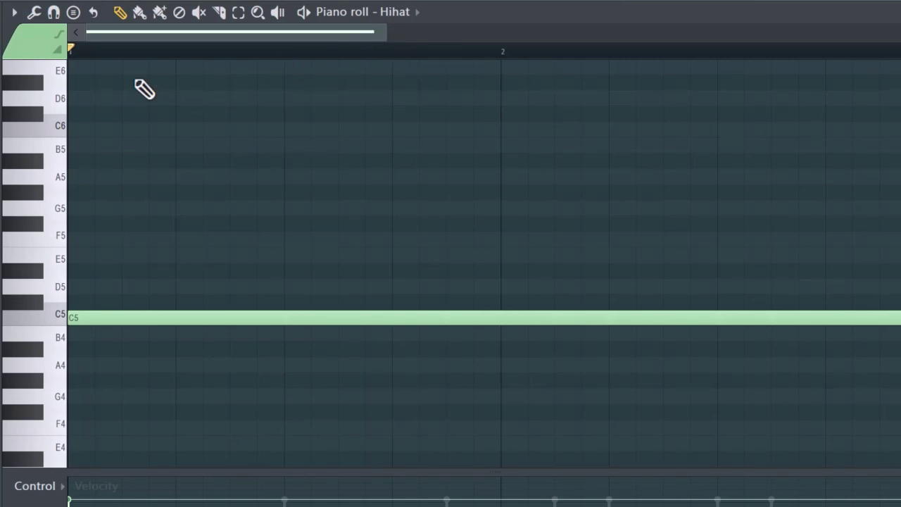
Chop the Hihat note with the chopper's Default pattern, raising the time multiplier in two stages and playing the result.
{"action": "key", "text": "alt+u"}
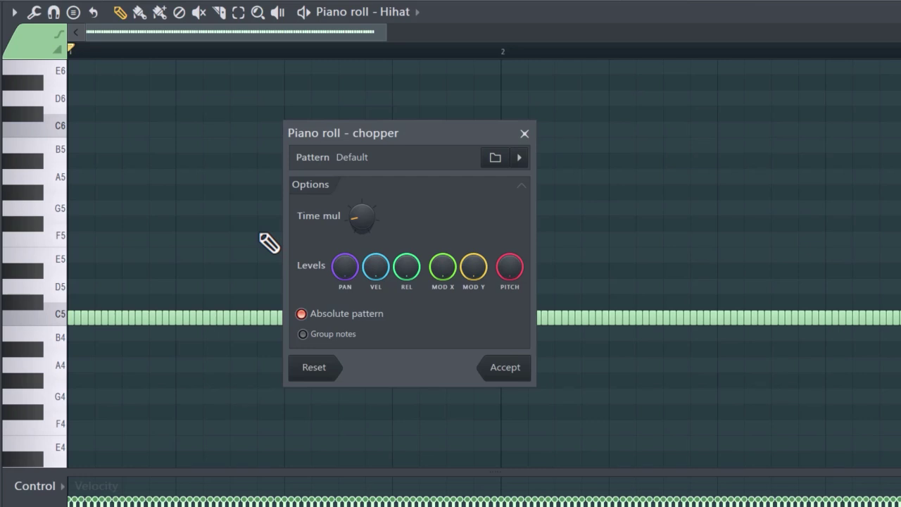
{"action": "left_click_drag", "start_coordinate": [358, 230], "coordinate": [358, 206]}
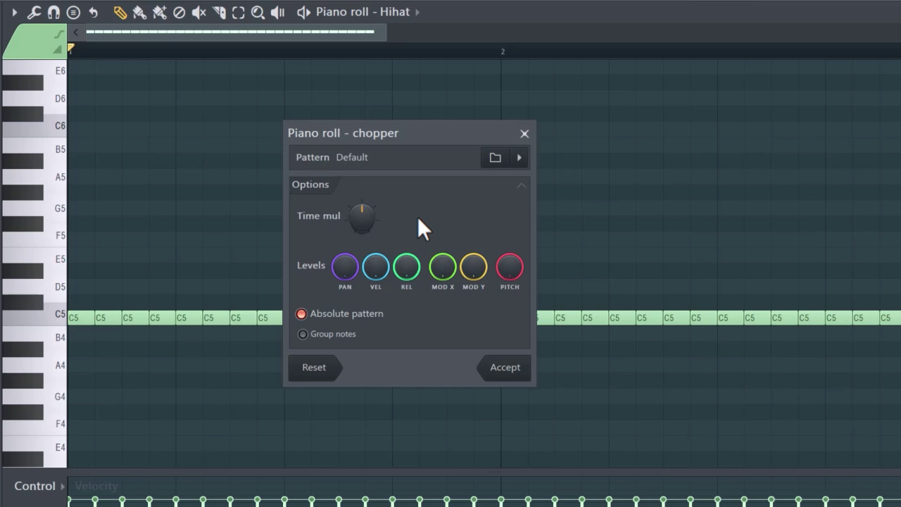
{"action": "key", "text": "space"}
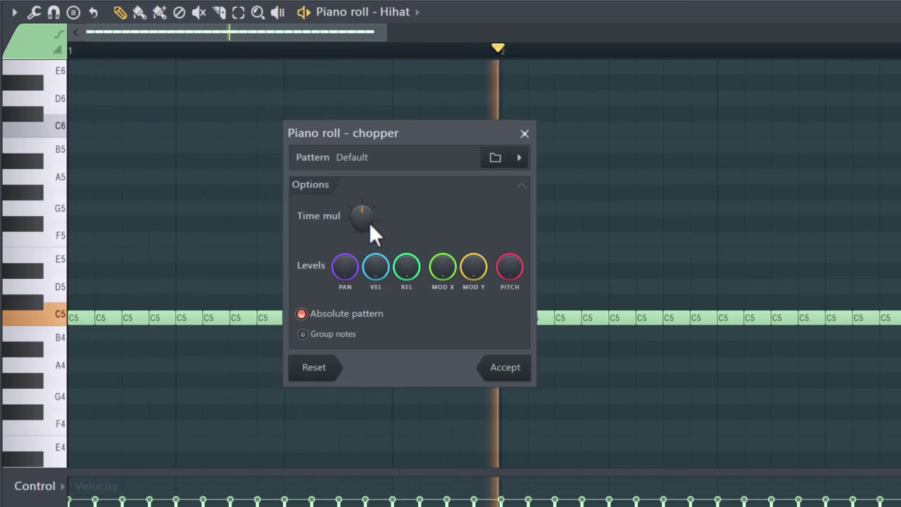
{"action": "left_click_drag", "start_coordinate": [362, 221], "coordinate": [362, 200]}
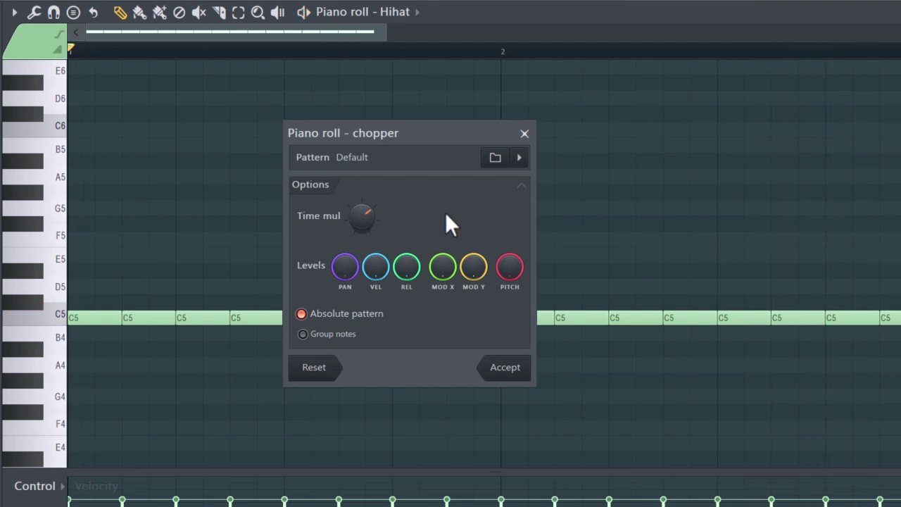
Audition the 6 notes 1, Off beat 1 and Trance (filter) chopper patterns on the Hihat note during playback.
{"action": "left_click", "coordinate": [519, 158]}
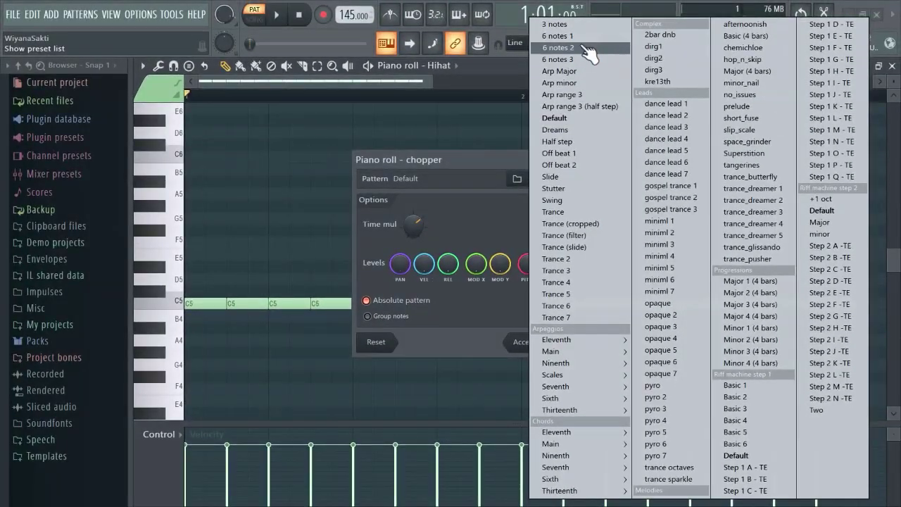
{"action": "left_click", "coordinate": [593, 36]}
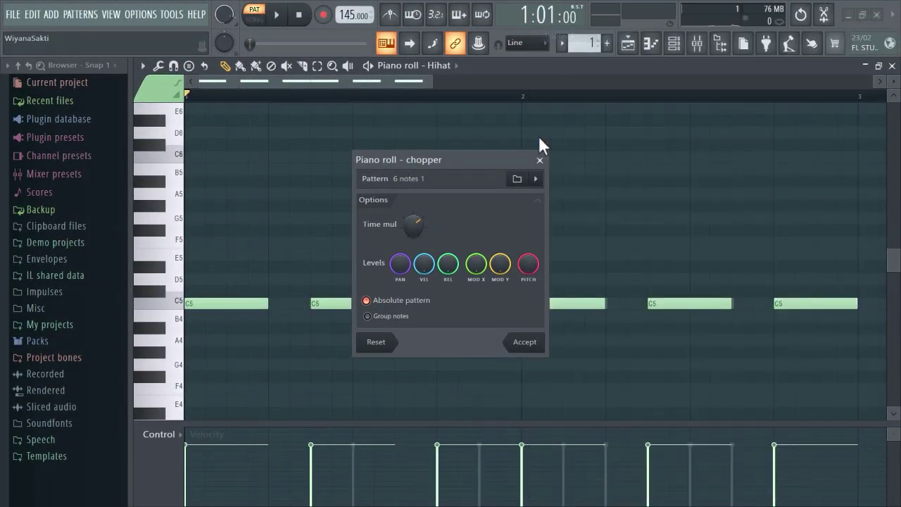
{"action": "left_click", "coordinate": [535, 178]}
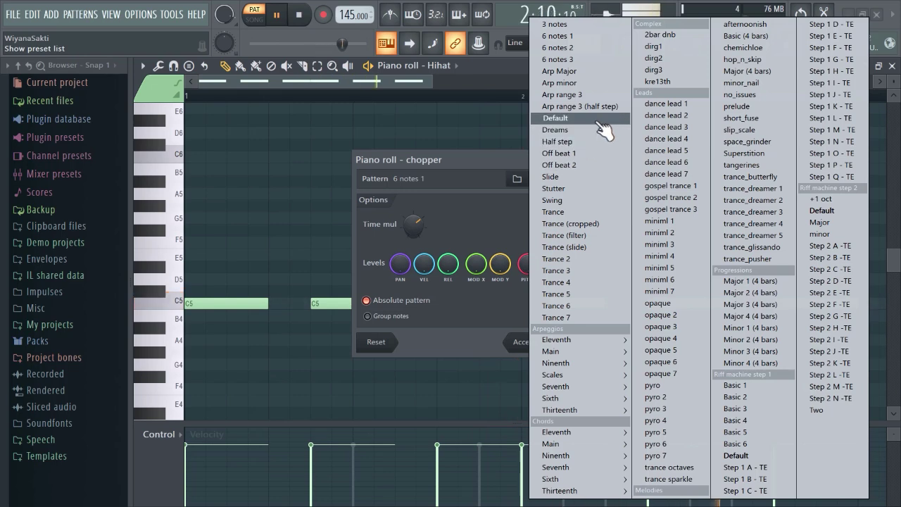
{"action": "left_click", "coordinate": [589, 151]}
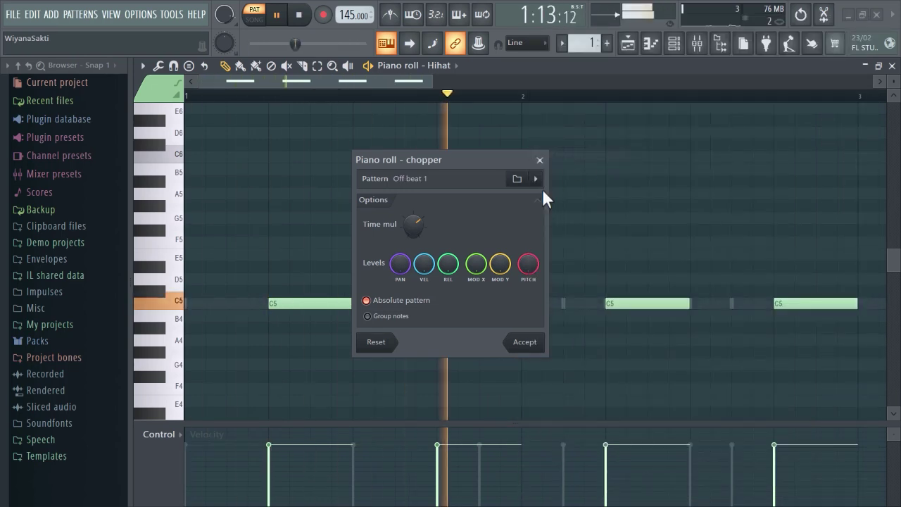
{"action": "left_click", "coordinate": [536, 179]}
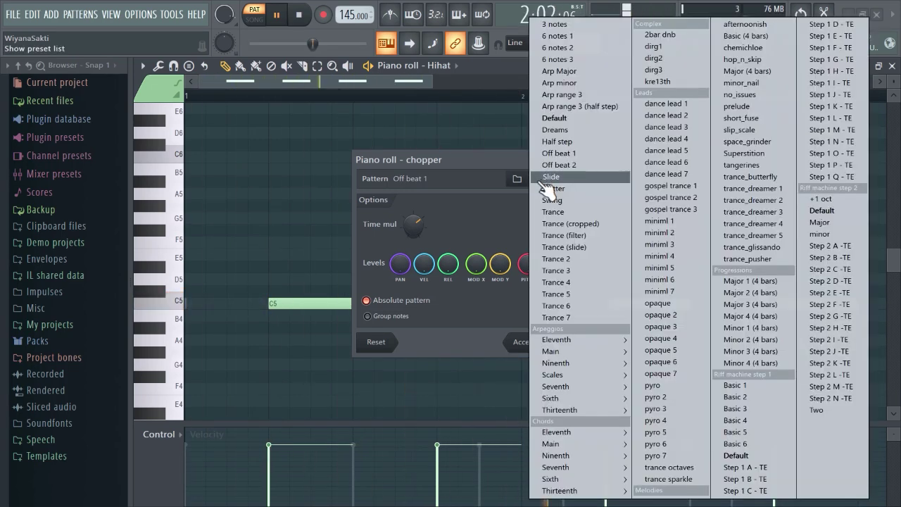
{"action": "left_click", "coordinate": [574, 236]}
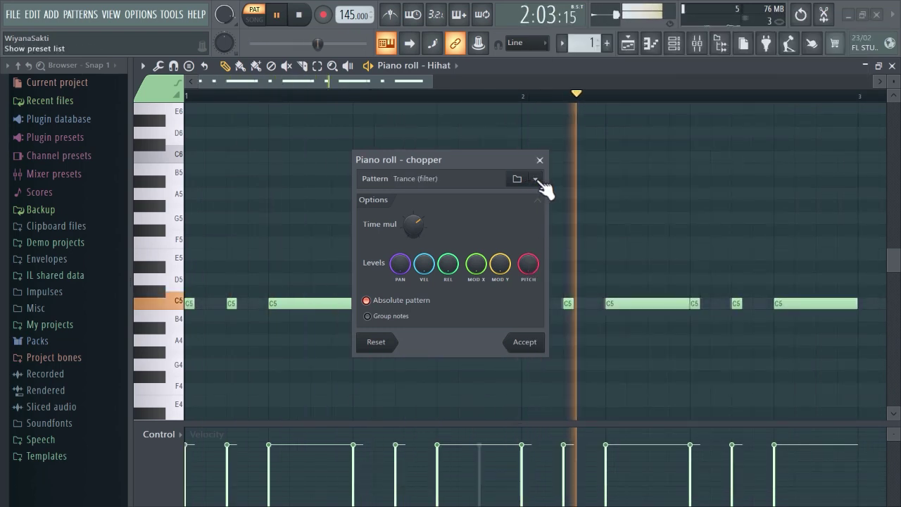
Audition the Trance 2 and Dreams chopper patterns on the Hihat note, ending with playback stopped.
{"action": "left_click", "coordinate": [536, 178]}
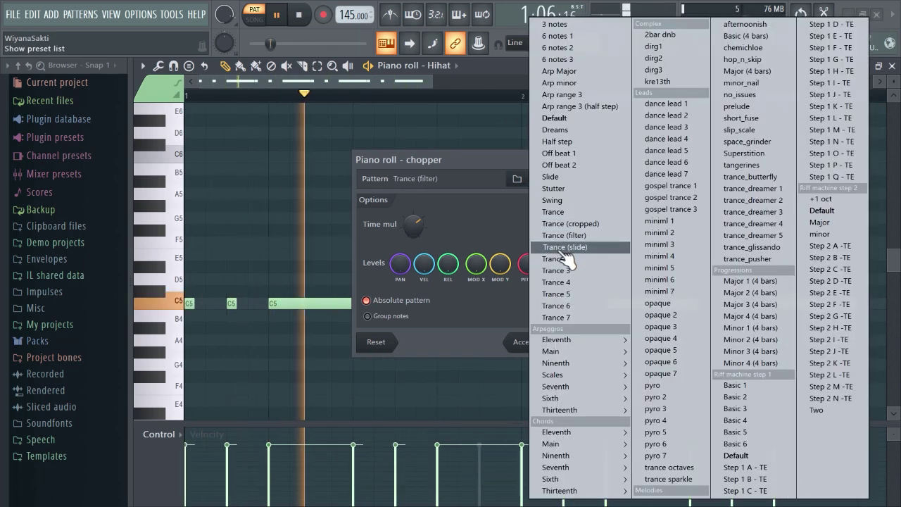
{"action": "left_click", "coordinate": [568, 259]}
{"action": "left_click", "coordinate": [536, 179]}
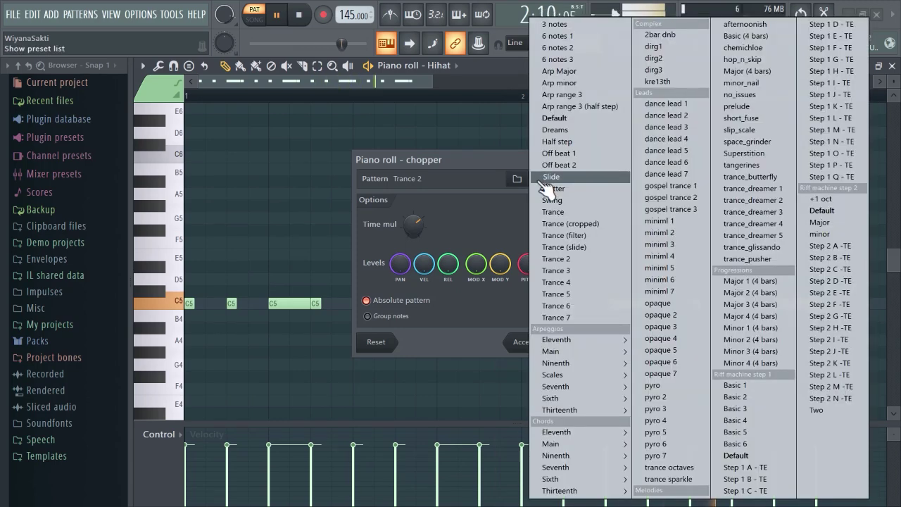
{"action": "left_click", "coordinate": [561, 137]}
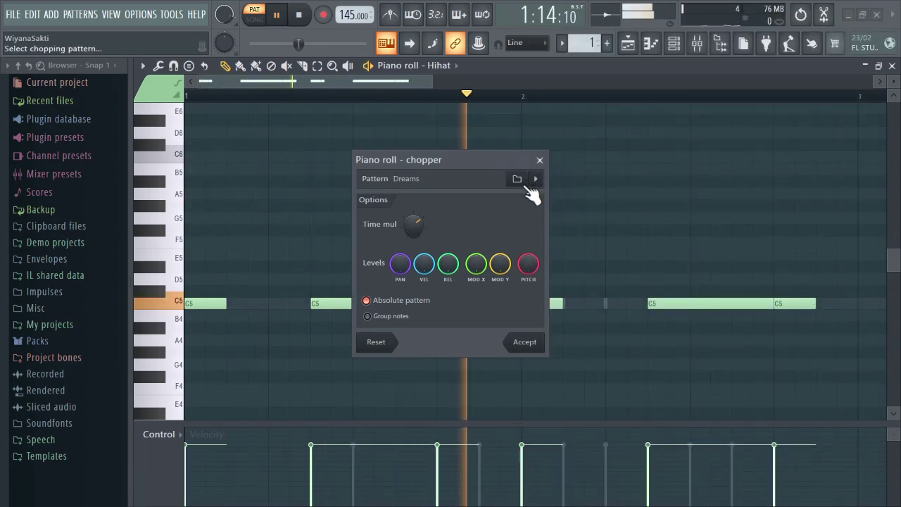
{"action": "key", "text": "space"}
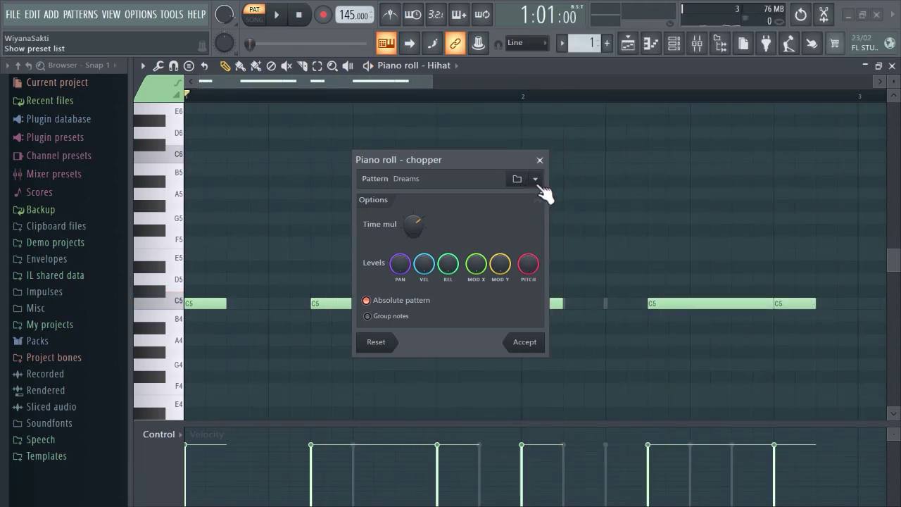
Try the dance lead 4, gospel trance 1 and opaque 2 chopper patterns on the Hihat note.
{"action": "left_click", "coordinate": [539, 181]}
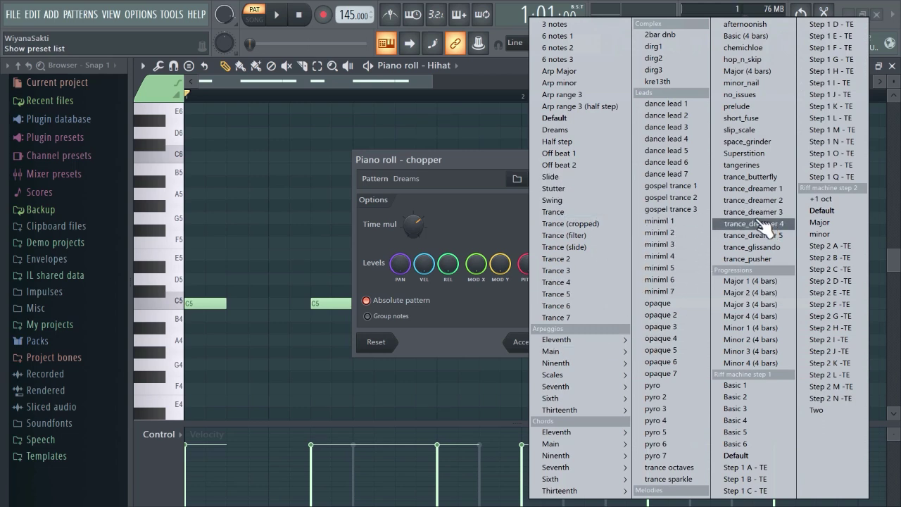
{"action": "left_click", "coordinate": [667, 139]}
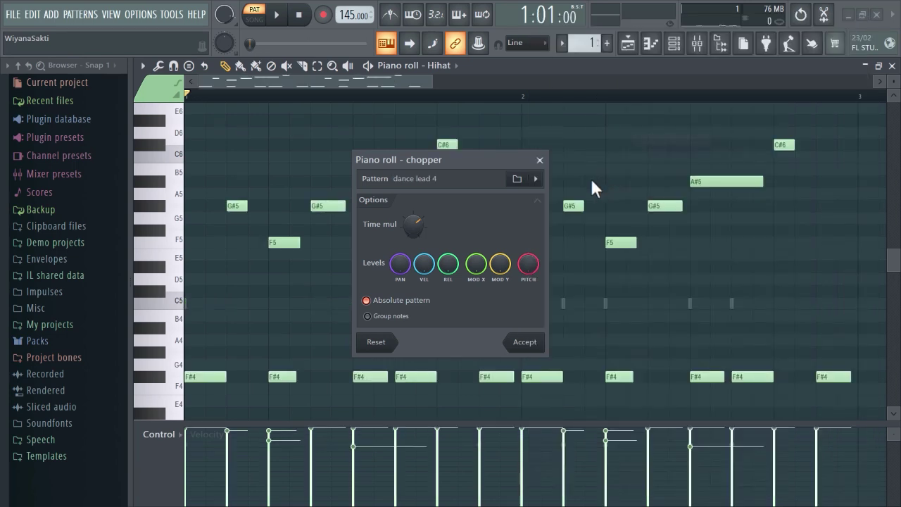
{"action": "left_click", "coordinate": [535, 179]}
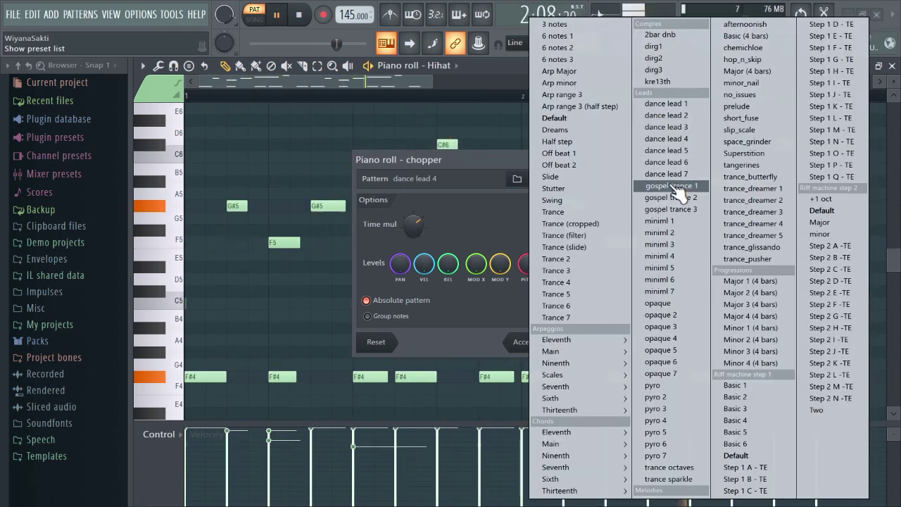
{"action": "left_click", "coordinate": [673, 186]}
{"action": "left_click", "coordinate": [536, 179]}
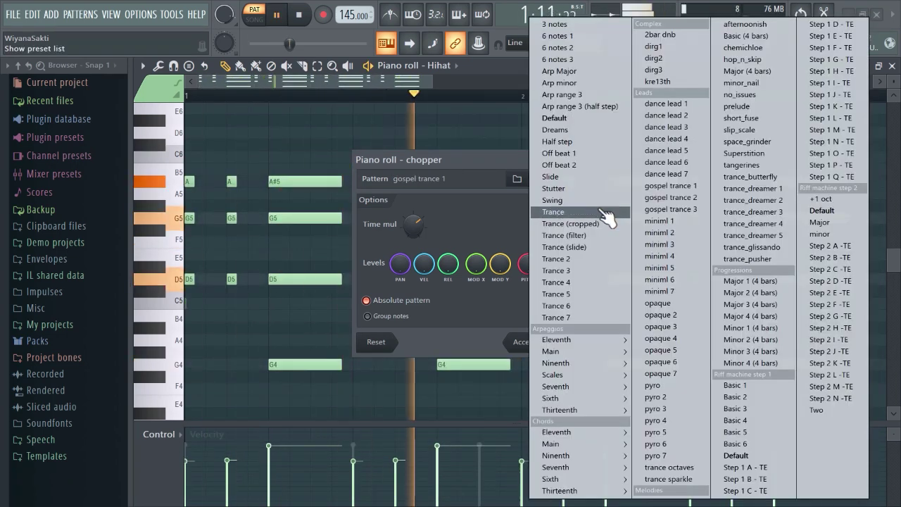
{"action": "left_click", "coordinate": [694, 320]}
Audition the trance_dreamer 1 and minor_nail chopper patterns on the Hihat note during playback.
{"action": "left_click", "coordinate": [536, 179]}
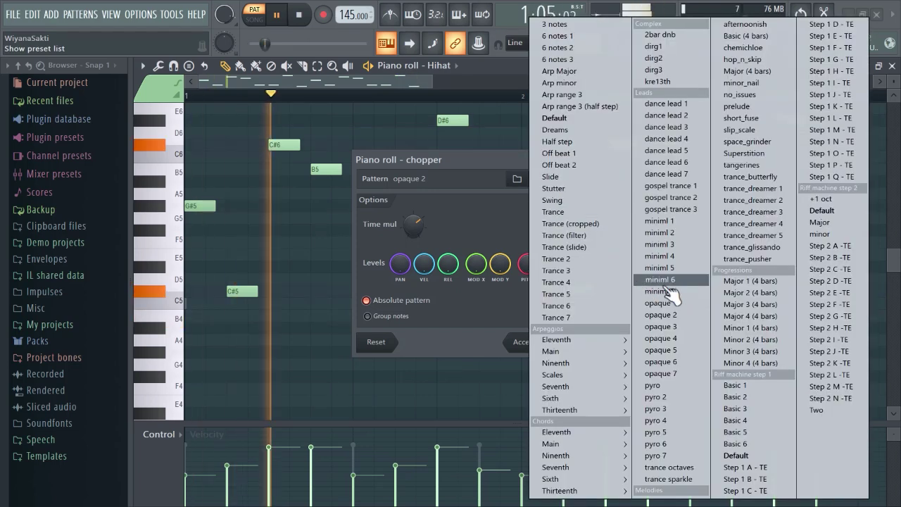
{"action": "left_click", "coordinate": [753, 189]}
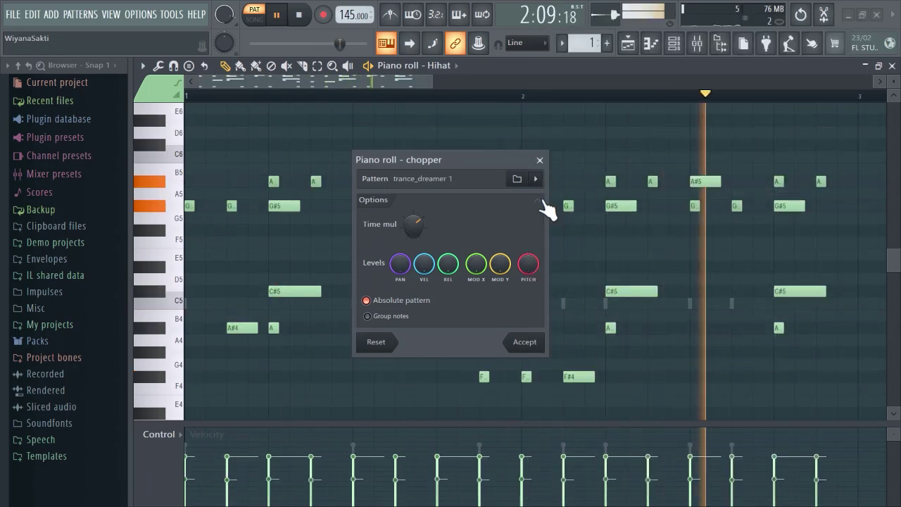
{"action": "left_click", "coordinate": [536, 179]}
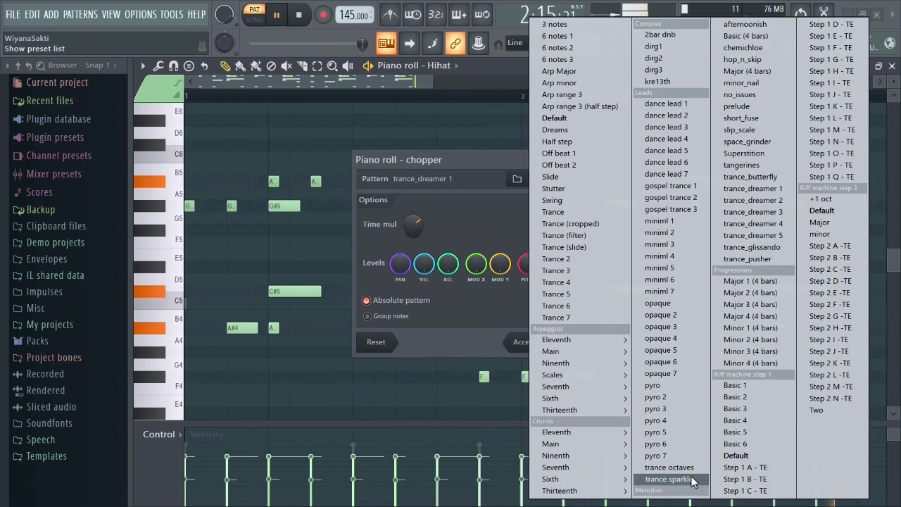
{"action": "left_click", "coordinate": [754, 85]}
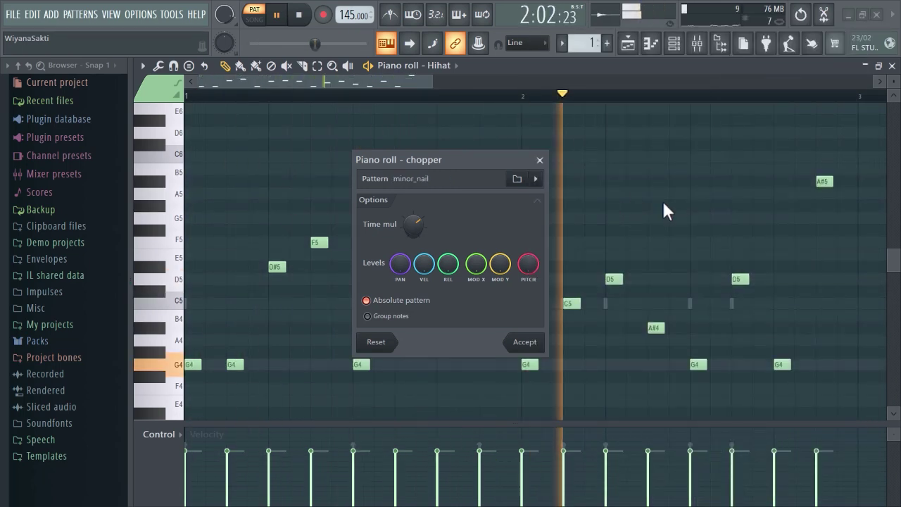
Set the chopper back to the Default pattern, stop playback and apply the chop to the Hihat note.
{"action": "left_click", "coordinate": [536, 182]}
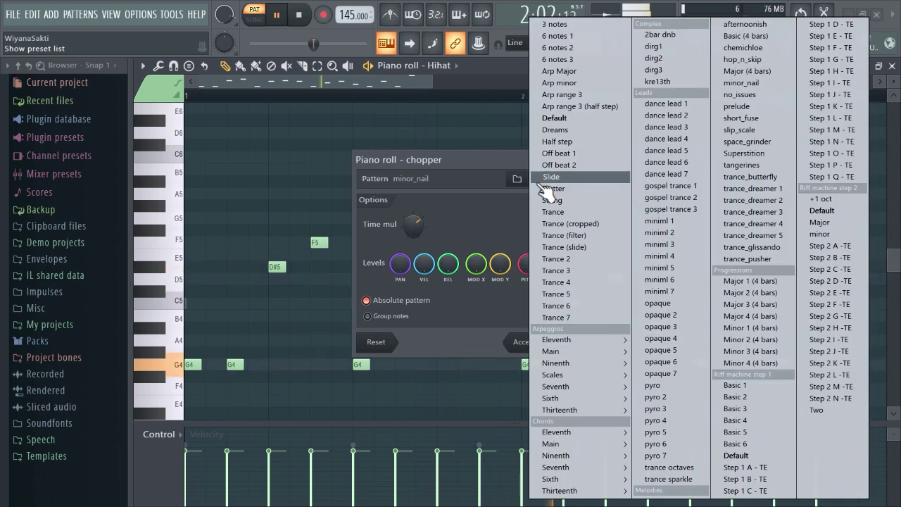
{"action": "left_click", "coordinate": [567, 121]}
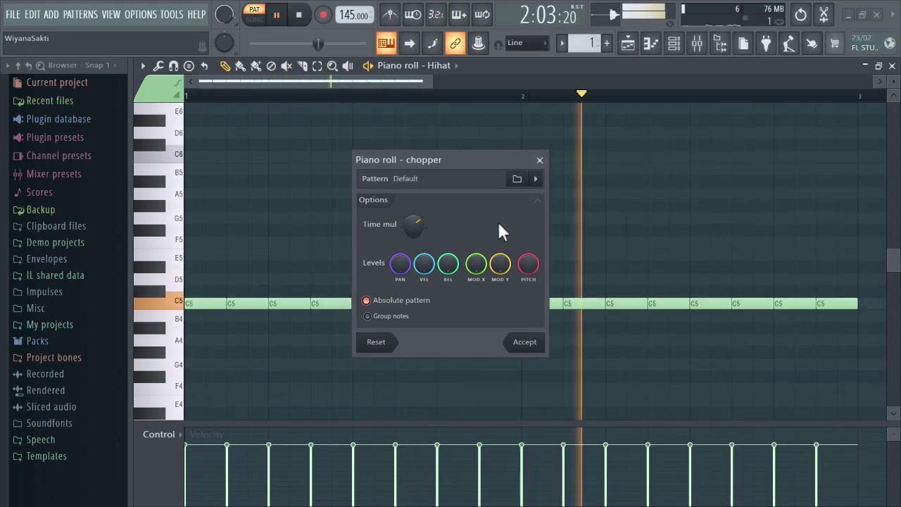
{"action": "key", "text": "space"}
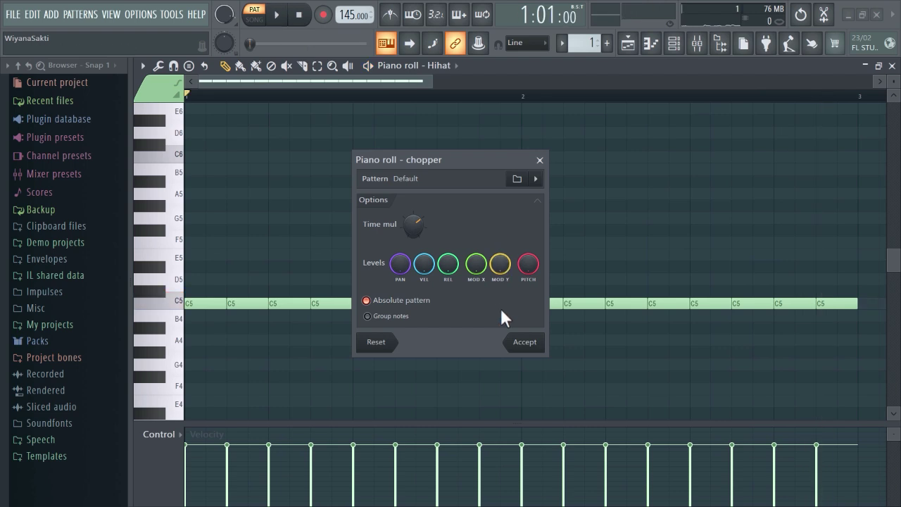
{"action": "left_click", "coordinate": [537, 352]}
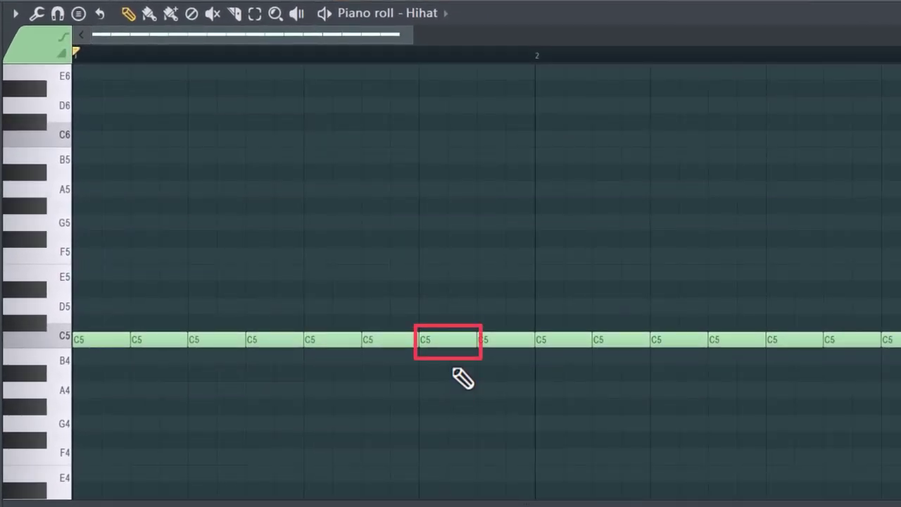
Select the seventh Hihat note in bar 1, split it into two with the chopper's time multiplier, and clear the selection.
{"action": "key", "text": "e"}
{"action": "mouse_move", "coordinate": [431, 300]}
{"action": "left_mouse_down"}
{"action": "mouse_move", "coordinate": [456, 356]}
{"action": "mouse_move", "coordinate": [457, 348]}
{"action": "left_mouse_up"}
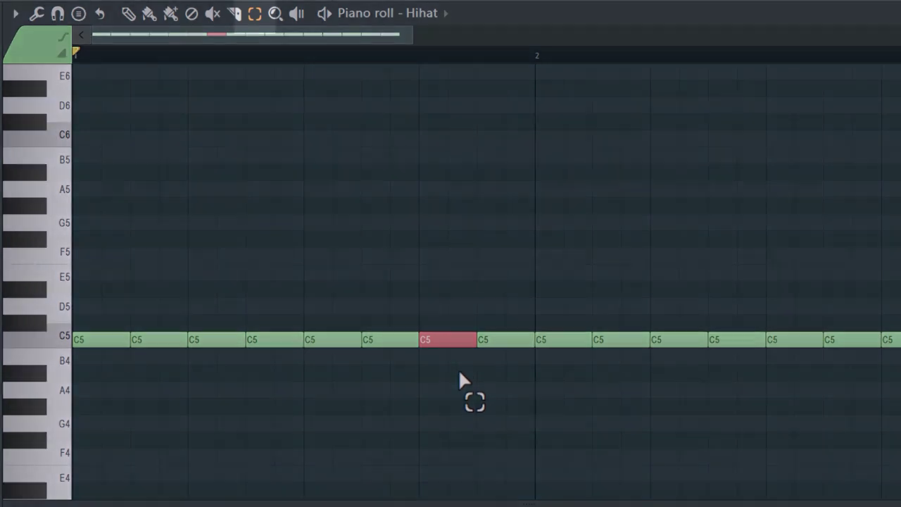
{"action": "key", "text": "shift+e"}
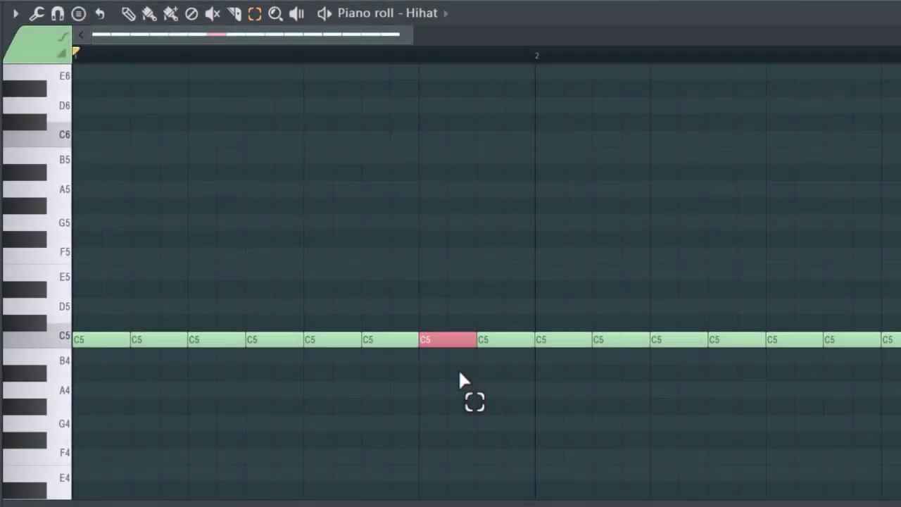
{"action": "key", "text": "shift+p"}
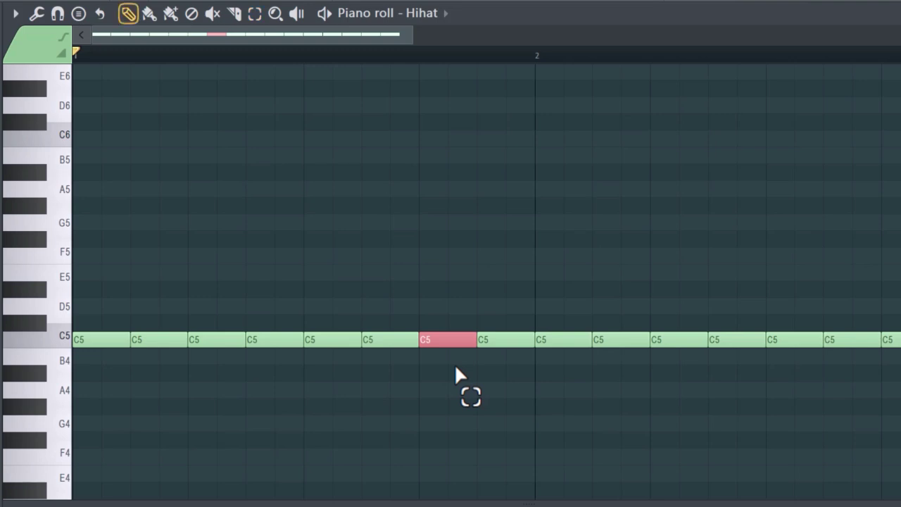
{"action": "key", "text": "alt+u"}
{"action": "left_click_drag", "start_coordinate": [628, 139], "coordinate": [628, 165]}
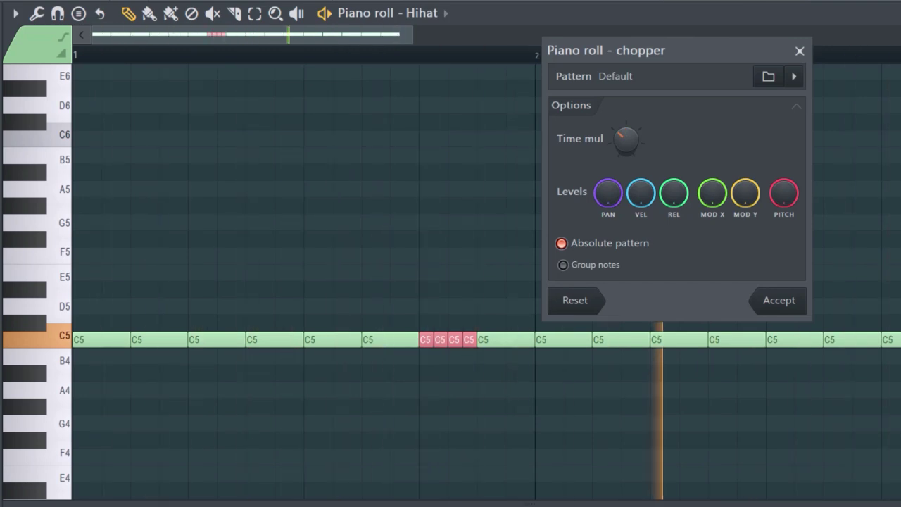
{"action": "left_click_drag", "start_coordinate": [629, 156], "coordinate": [628, 148]}
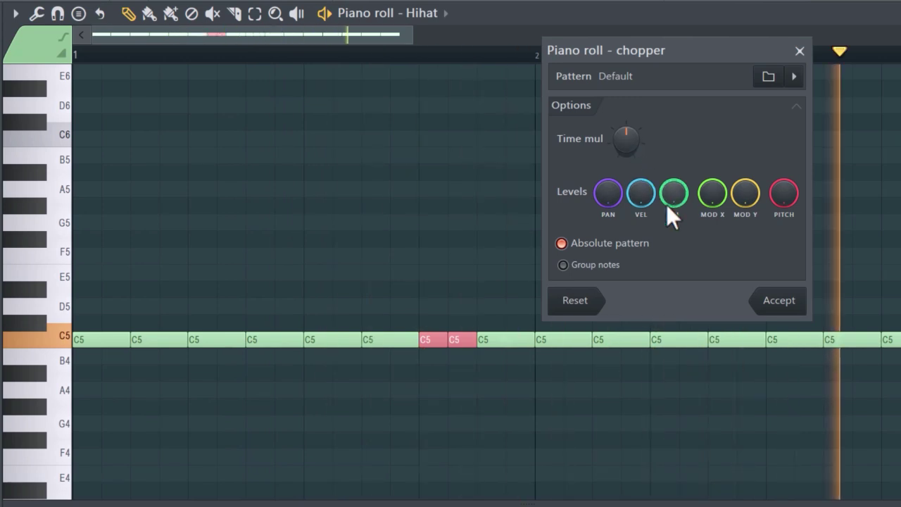
{"action": "left_click", "coordinate": [775, 301]}
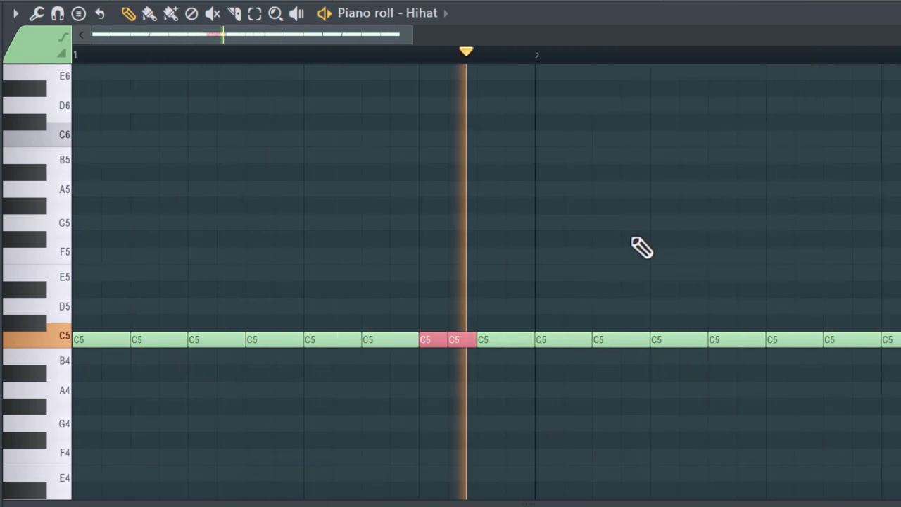
{"action": "key", "text": "space"}
{"action": "key", "text": "ctrl+d"}
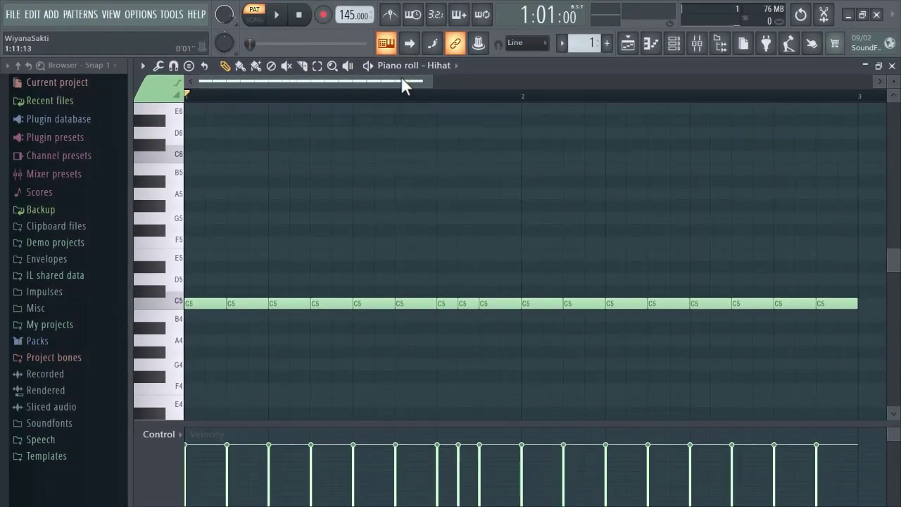
Chop the last two Hihat notes before bar 3 into eight short notes by lowering the chopper's time multiplier, and stop playback.
{"action": "key", "text": "ctrl+u"}
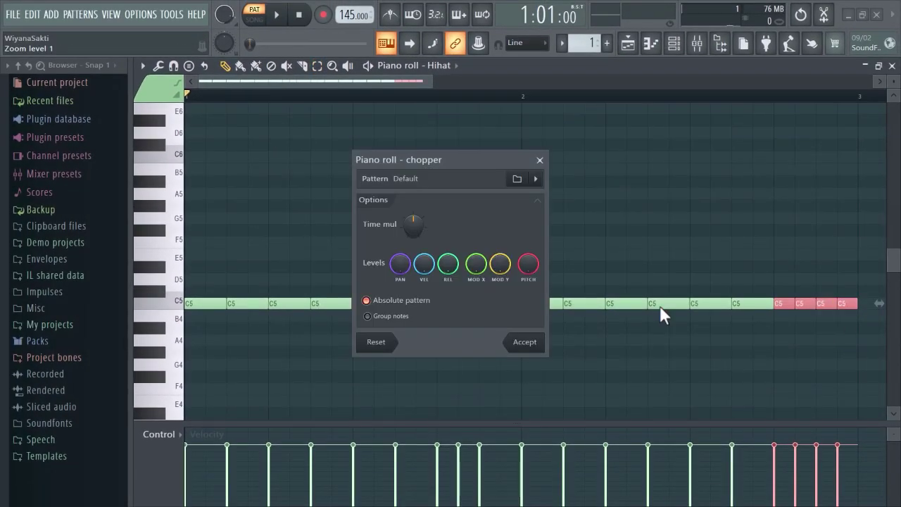
{"action": "key", "text": "space"}
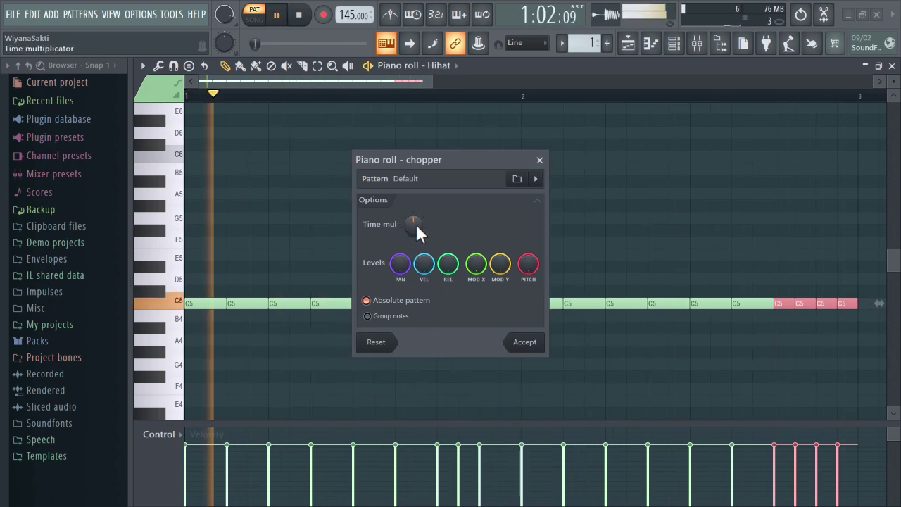
{"action": "left_click_drag", "start_coordinate": [414, 224], "coordinate": [413, 232]}
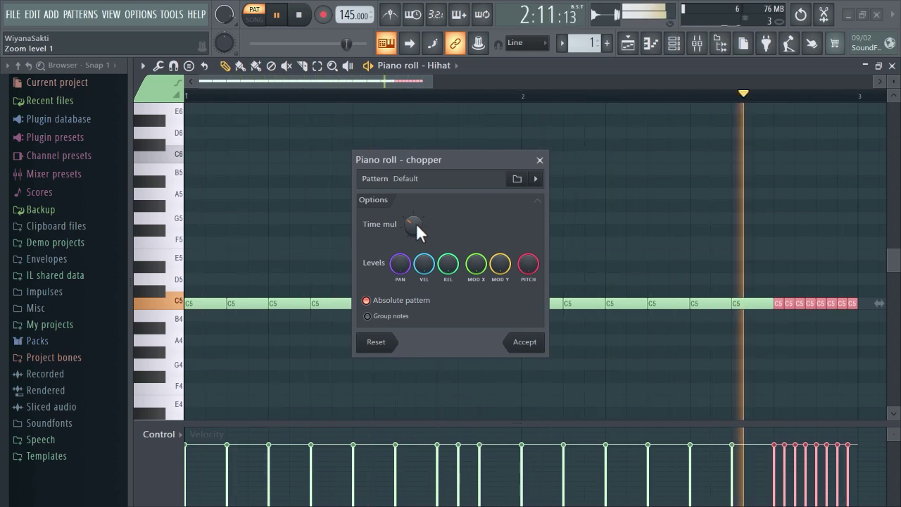
{"action": "left_click", "coordinate": [525, 343]}
{"action": "key", "text": "space"}
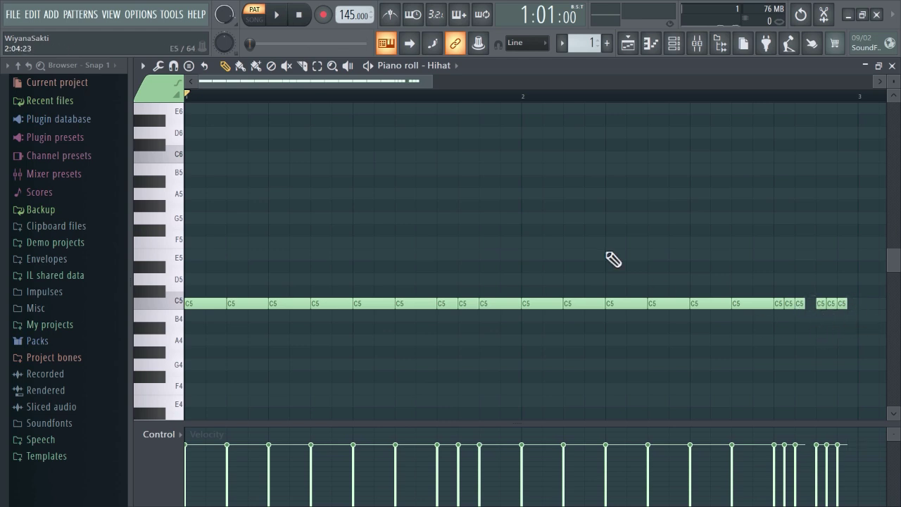
Play back the edited Hihat pattern to hear the short note rolls before bar 3.
{"action": "key", "text": "space"}
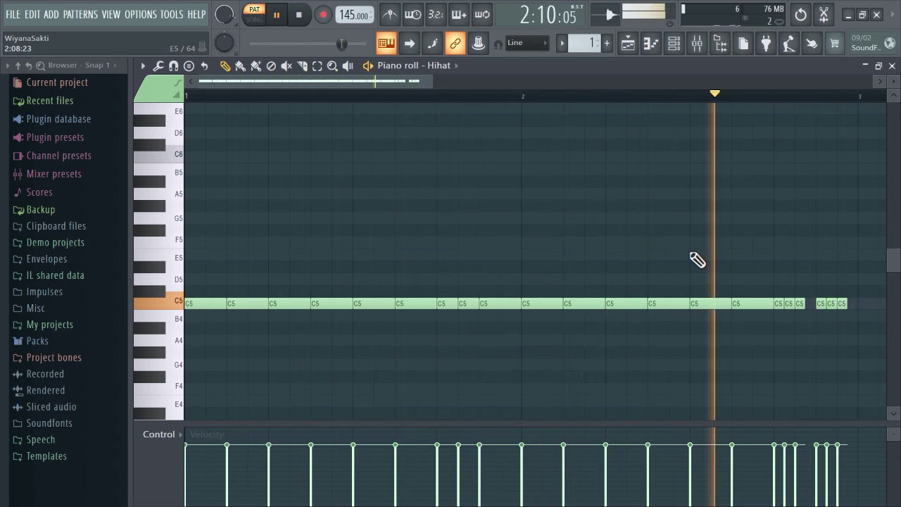
{"action": "key", "text": "space"}
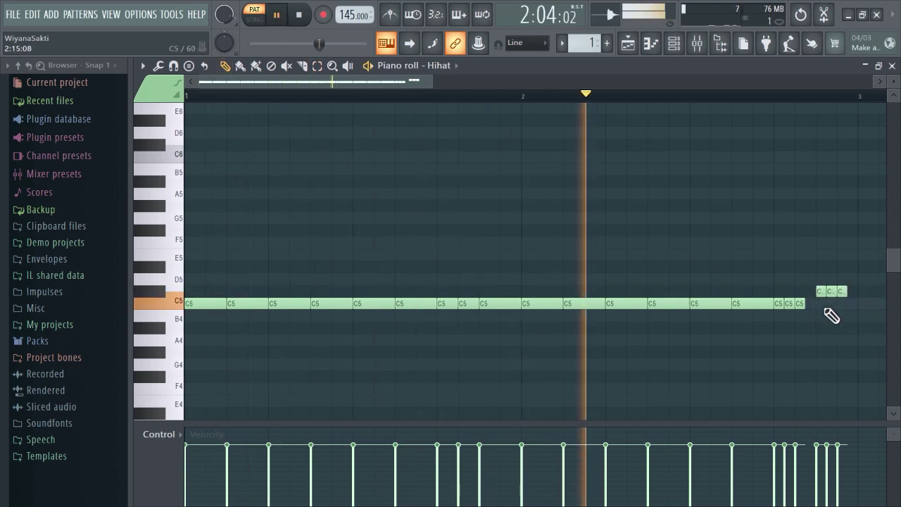
{"action": "key", "text": "space"}
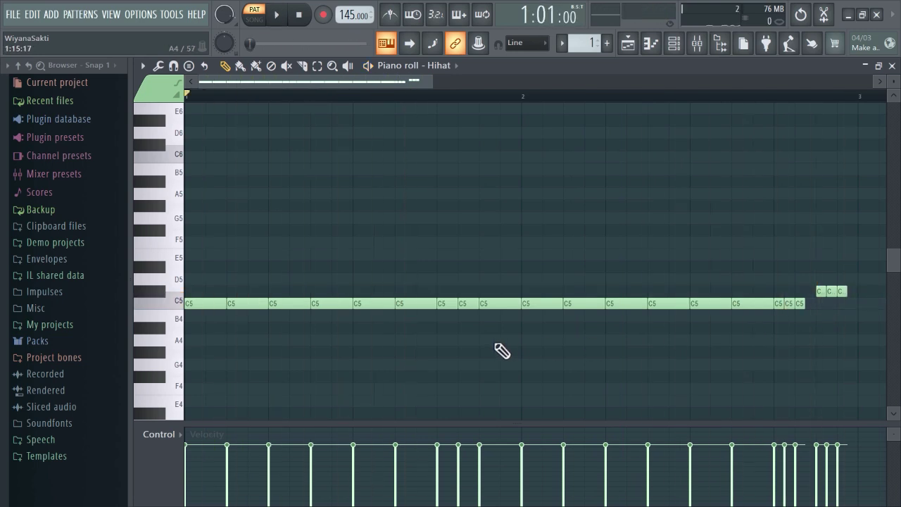
Chop the selected Hihat note just before bar 2 into eight tiny notes by lowering the chopper's time multiplier during playback.
{"action": "key", "text": "alt+u"}
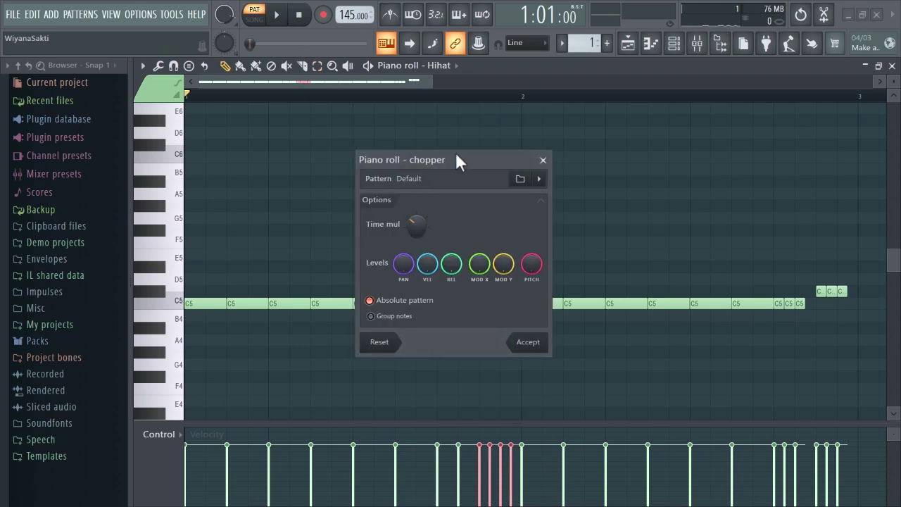
{"action": "left_click_drag", "start_coordinate": [459, 159], "coordinate": [648, 98]}
{"action": "key", "text": "space"}
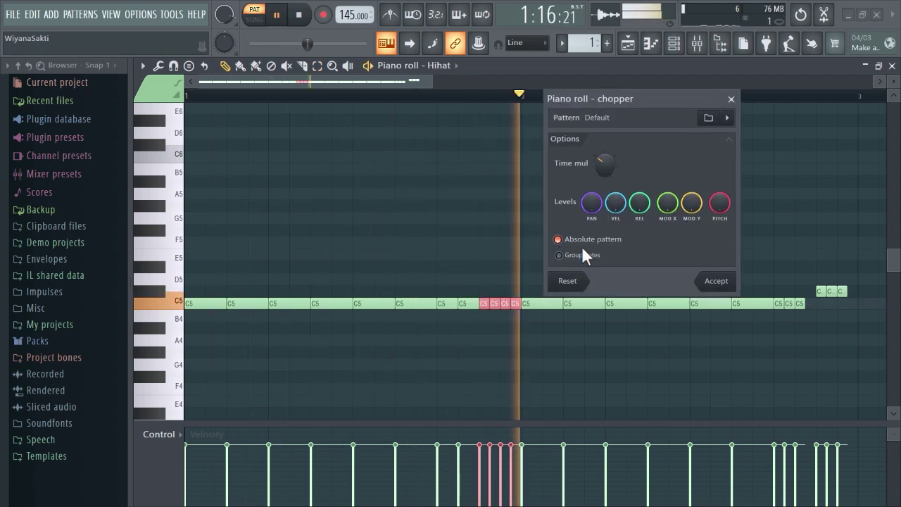
{"action": "mouse_move", "coordinate": [606, 163]}
{"action": "left_mouse_down"}
{"action": "mouse_move", "coordinate": [606, 194]}
{"action": "mouse_move", "coordinate": [605, 163]}
{"action": "left_mouse_up"}
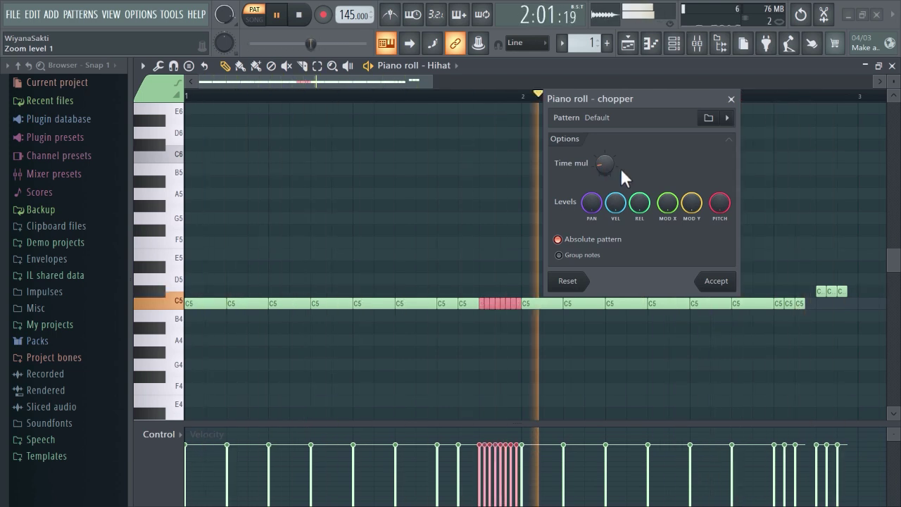
{"action": "key", "text": "space"}
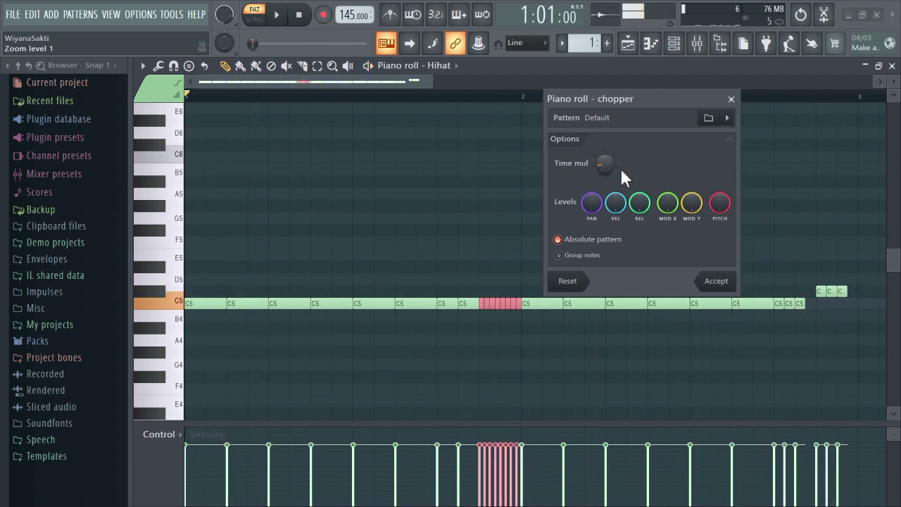
{"action": "key", "text": "Return"}
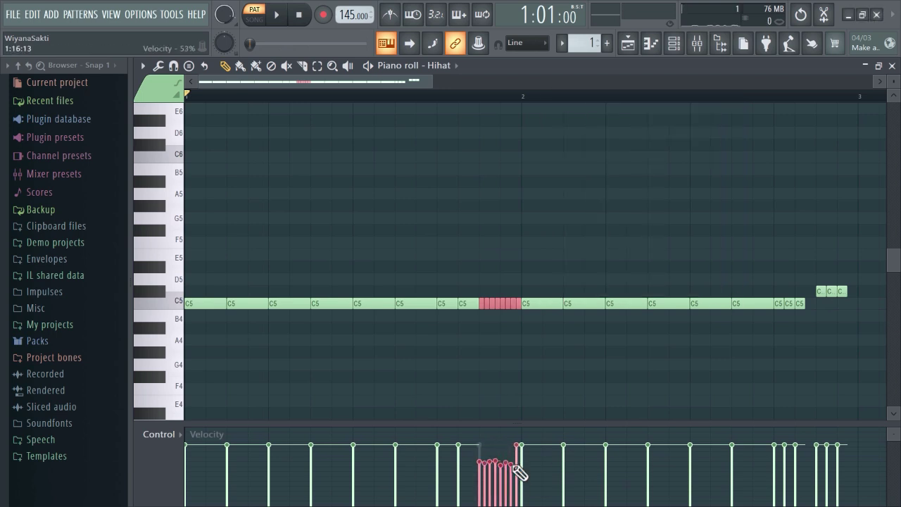
Vary the velocities of the tiny Hihat notes just before bar 2 to around 60% during playback, stop playback, and clear the selection.
{"action": "key", "text": "space"}
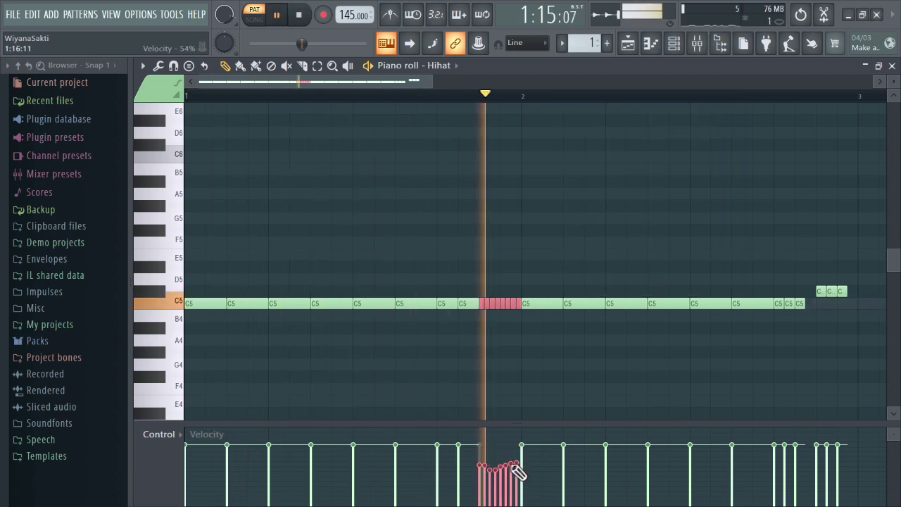
{"action": "mouse_move", "coordinate": [505, 465]}
{"action": "left_mouse_down"}
{"action": "mouse_move", "coordinate": [480, 460]}
{"action": "mouse_move", "coordinate": [512, 461]}
{"action": "left_mouse_up"}
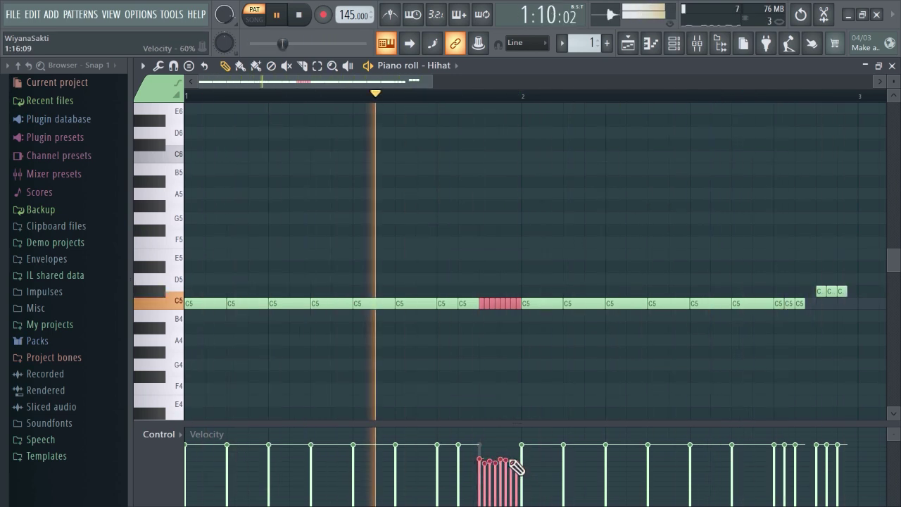
{"action": "key", "text": "space"}
{"action": "left_click", "coordinate": [549, 355], "text": "ctrl"}
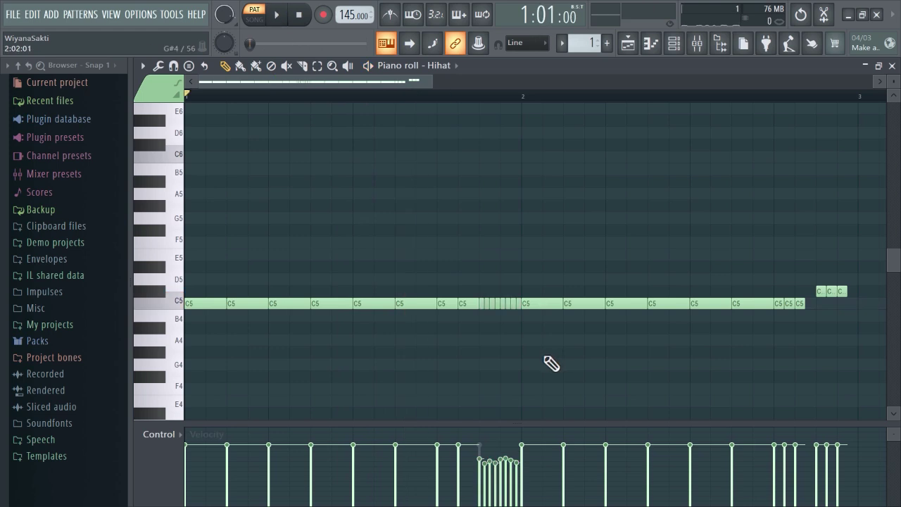
Try gluing the tiny Hihat notes just before bar 2 into a single note, and undo the glue.
{"action": "left_click", "coordinate": [205, 304]}
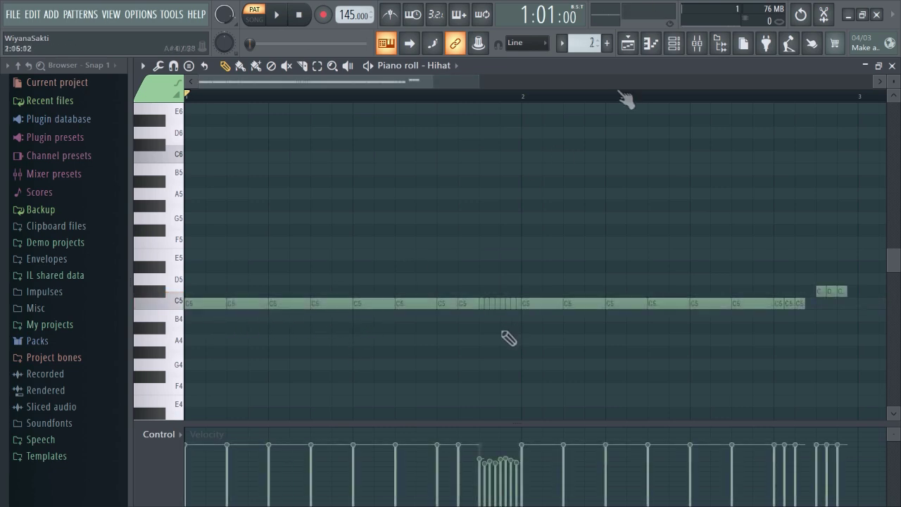
{"action": "left_click", "coordinate": [157, 66]}
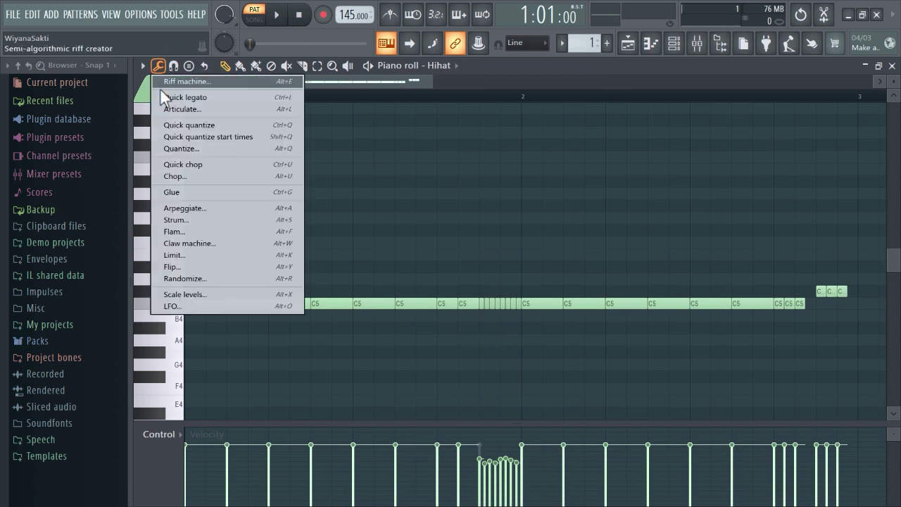
{"action": "left_click", "coordinate": [365, 198]}
{"action": "left_click_drag", "start_coordinate": [482, 287], "coordinate": [501, 310]}
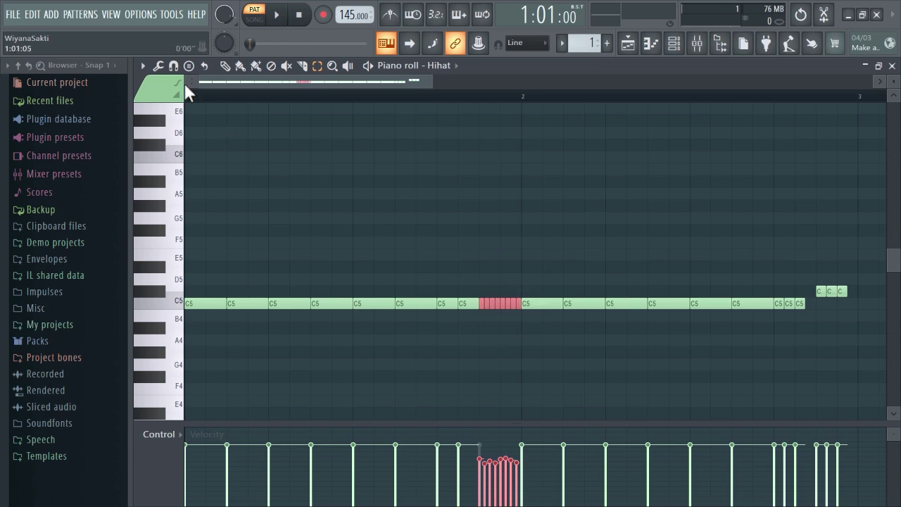
{"action": "left_click", "coordinate": [157, 66]}
{"action": "left_click", "coordinate": [204, 195]}
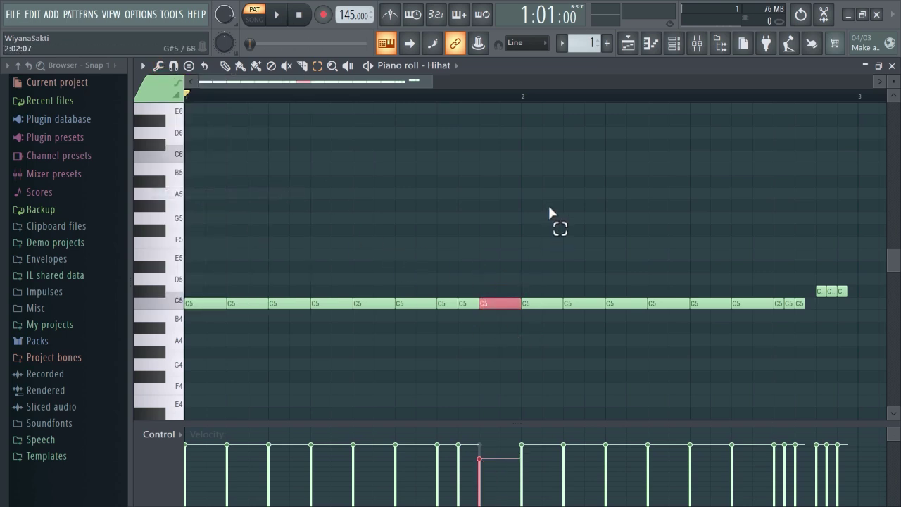
{"action": "key", "text": "ctrl+z"}
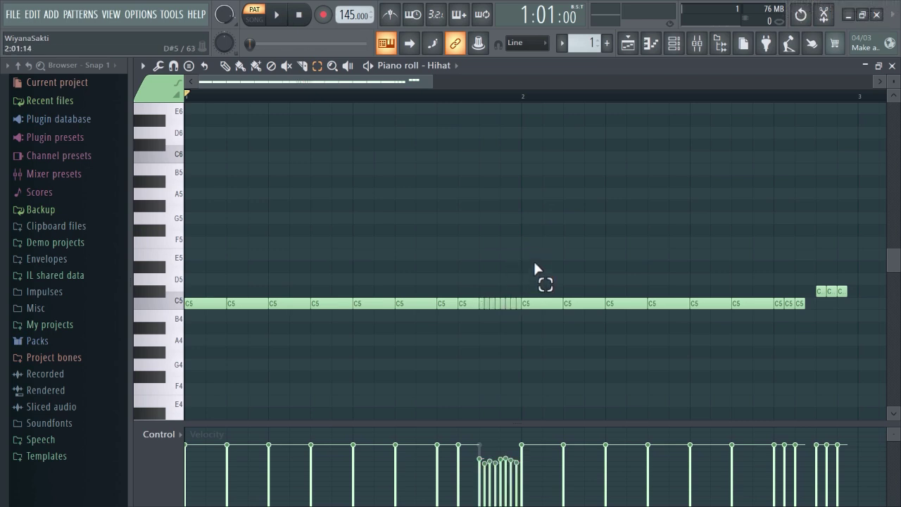